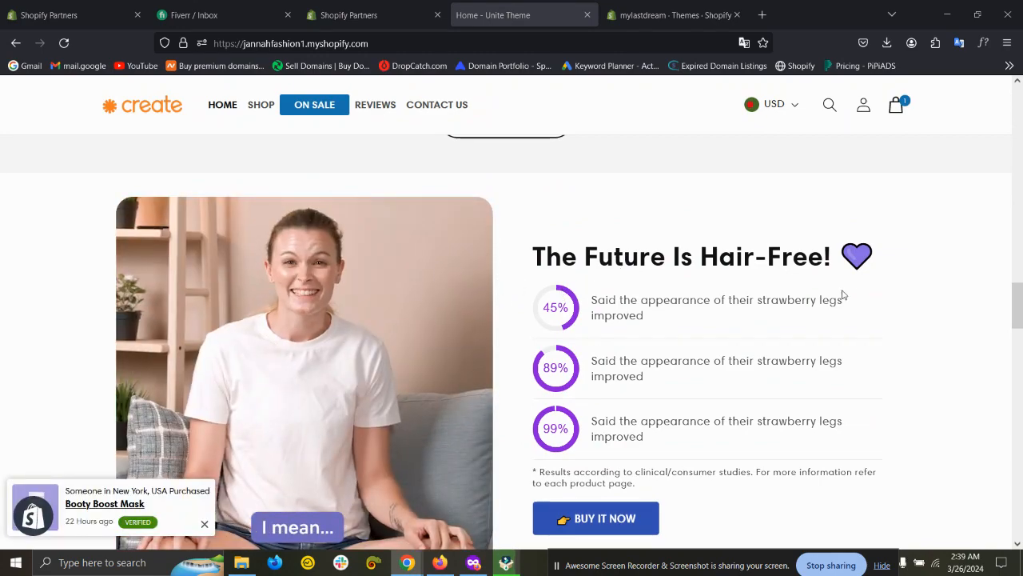
- Examine the demo store's video section, including its heading, percentage circles, descriptions and purchase link
{"action": "triple_click", "coordinate": [543, 253]}
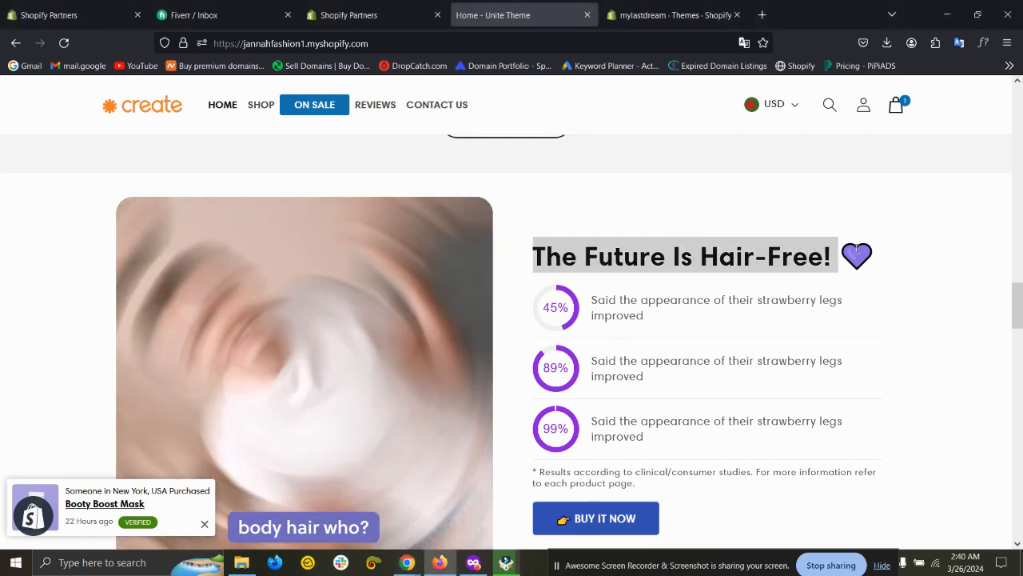
{"action": "triple_click", "coordinate": [543, 302]}
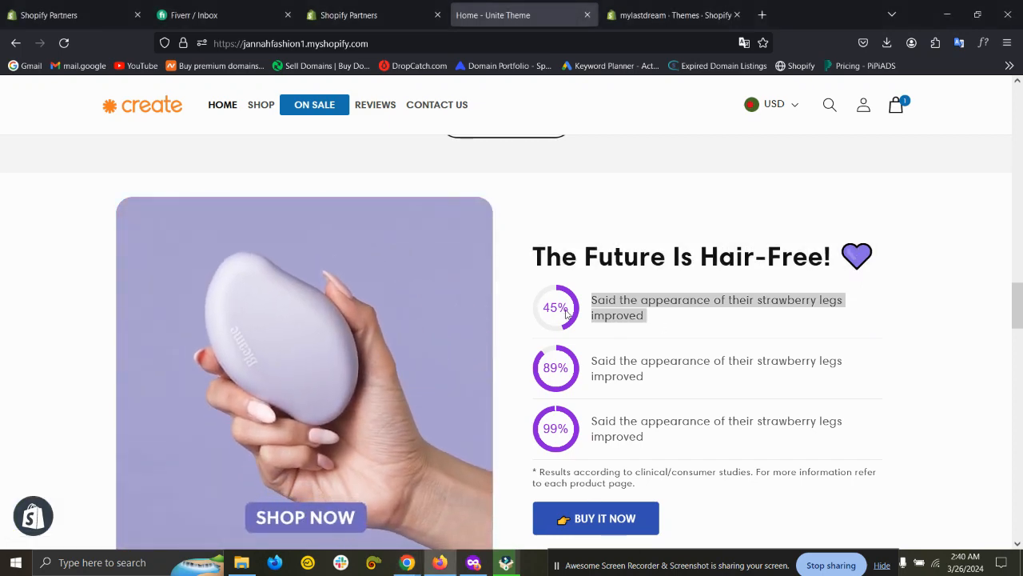
{"action": "left_click_drag", "start_coordinate": [649, 361], "coordinate": [524, 307]}
{"action": "scroll", "coordinate": [640, 361], "scroll_direction": "down", "scroll_amount": 2}
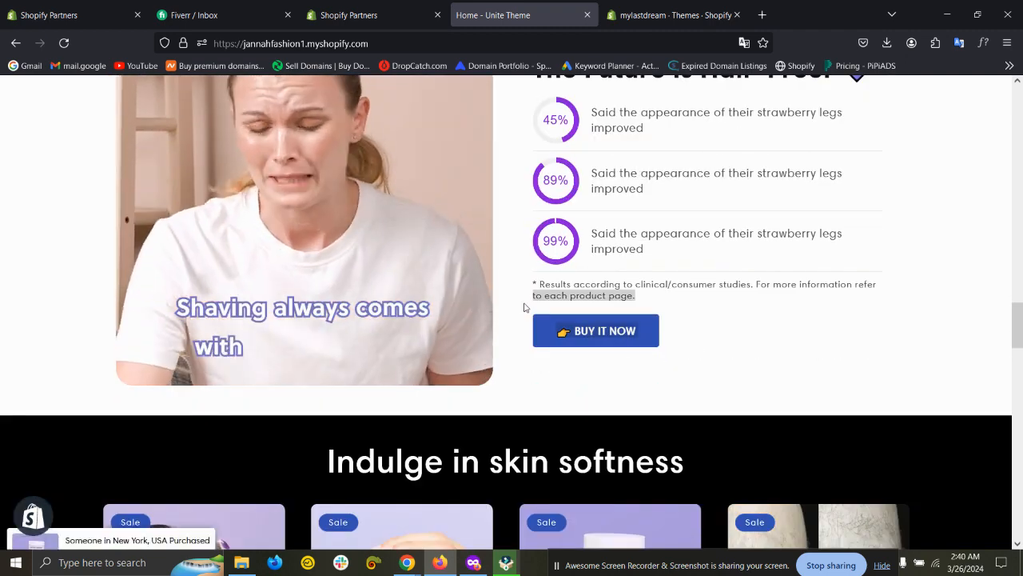
{"action": "left_click", "coordinate": [525, 309]}
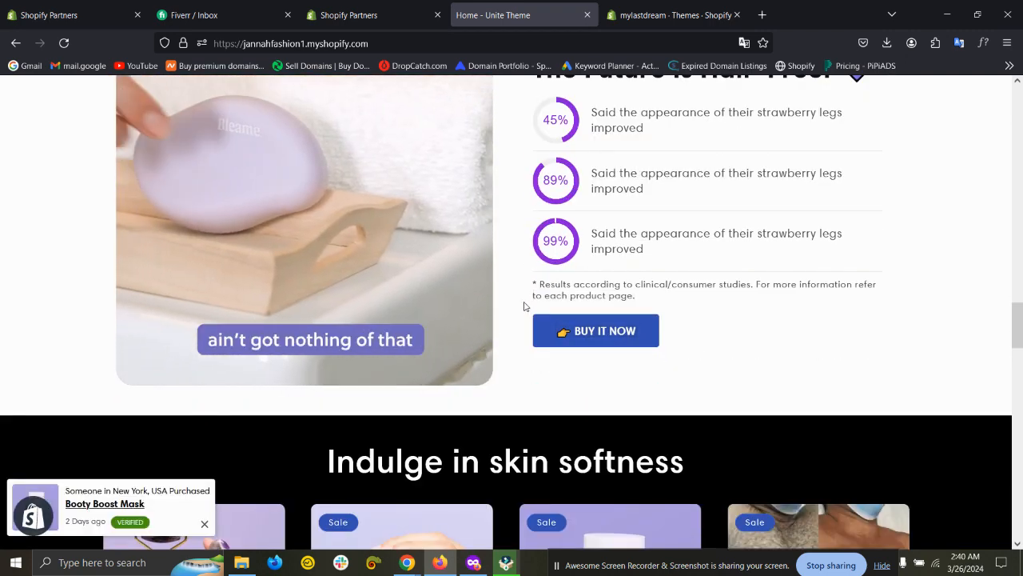
- Review the video section's layout in the responsive mobile preview and return to the desktop view
{"action": "key", "text": "ctrl+shift+m"}
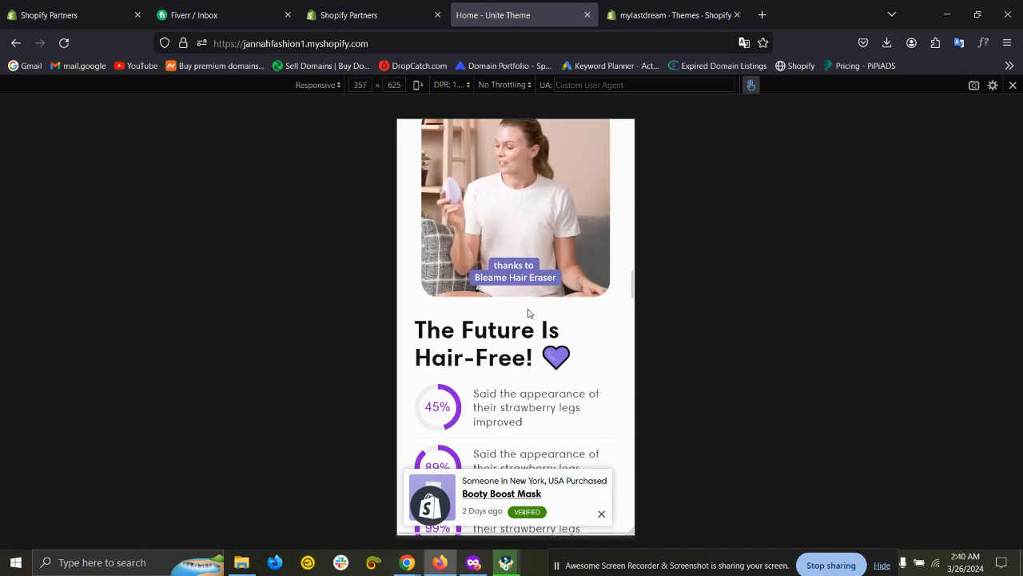
{"action": "scroll", "coordinate": [531, 308], "scroll_direction": "down", "scroll_amount": 2}
{"action": "scroll", "coordinate": [528, 308], "scroll_direction": "up", "scroll_amount": 5}
{"action": "scroll", "coordinate": [519, 316], "scroll_direction": "down", "scroll_amount": 9}
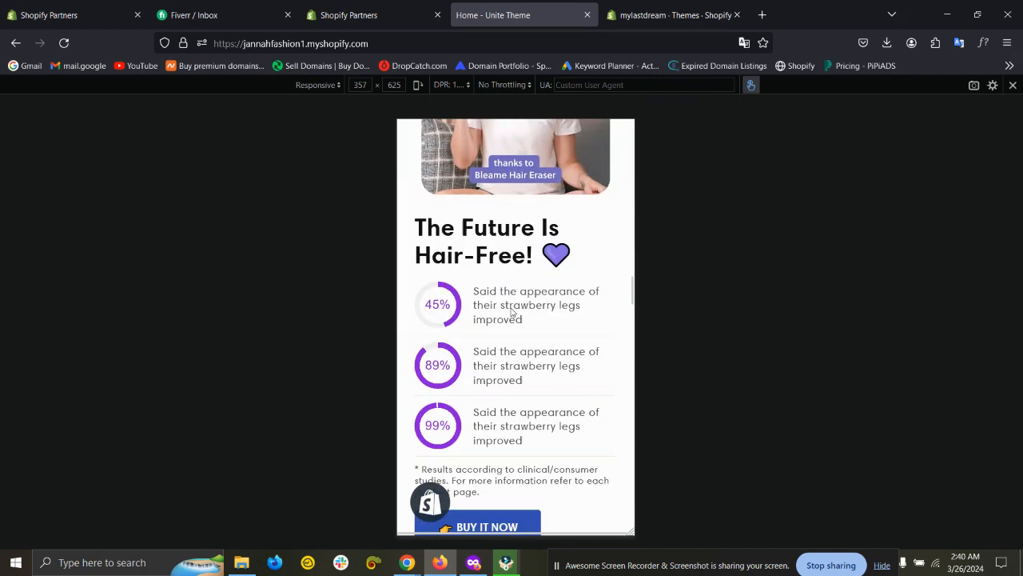
{"action": "scroll", "coordinate": [523, 323], "scroll_direction": "up", "scroll_amount": 9}
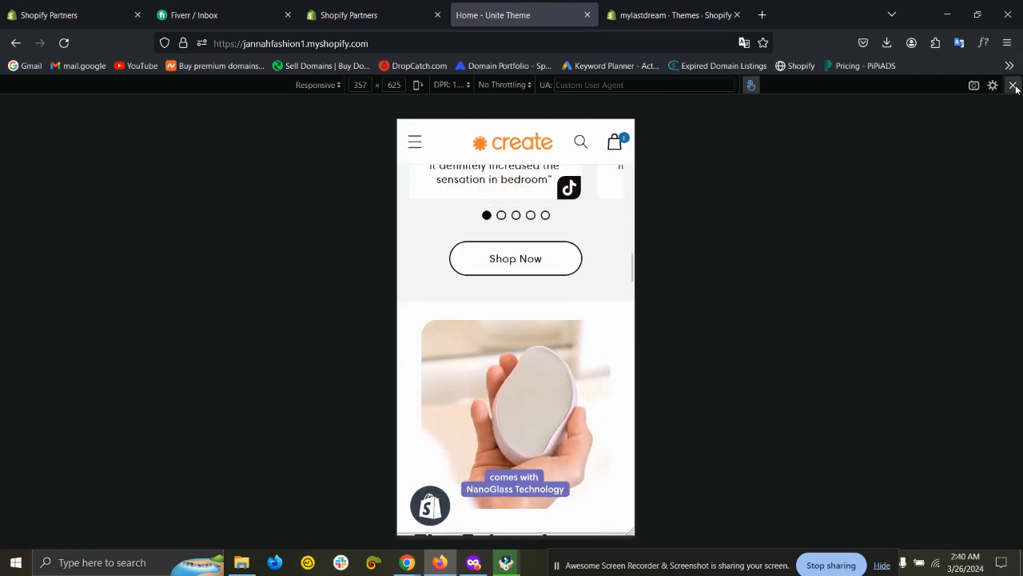
{"action": "key", "text": "ctrl+shift+m"}
{"action": "scroll", "coordinate": [445, 347], "scroll_direction": "up", "scroll_amount": 1}
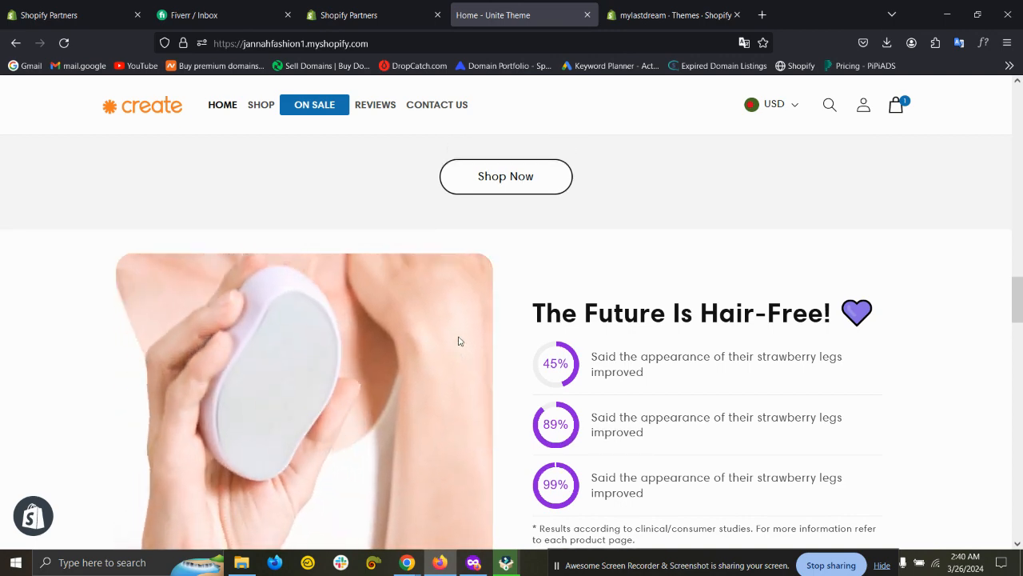
- Switch to the Buy Me a Coffee window and review the listing for the Shopify video with percentage circle code
{"action": "left_click", "coordinate": [474, 563]}
{"action": "scroll", "coordinate": [571, 350], "scroll_direction": "up", "scroll_amount": 5}
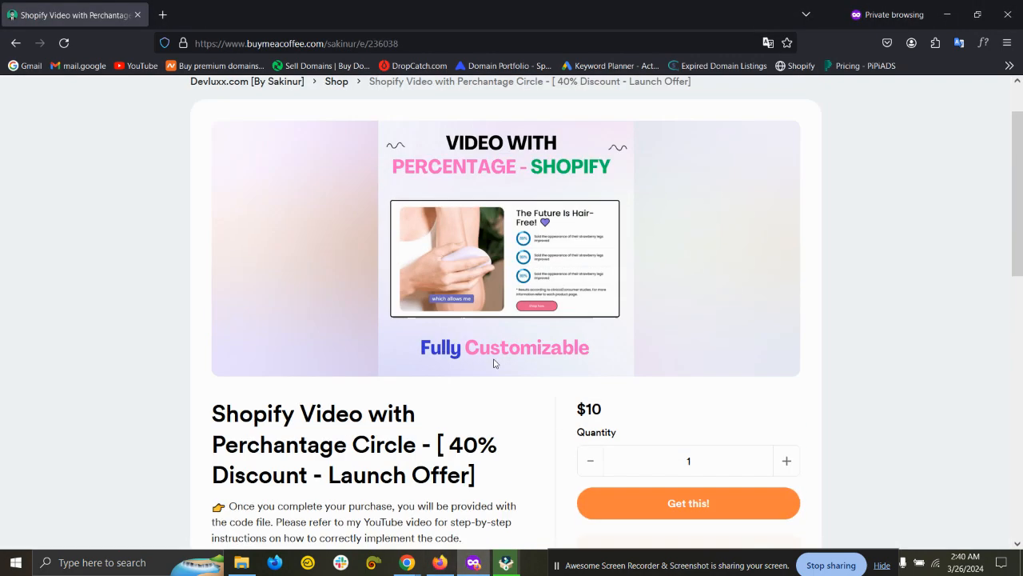
{"action": "scroll", "coordinate": [464, 354], "scroll_direction": "down", "scroll_amount": 5}
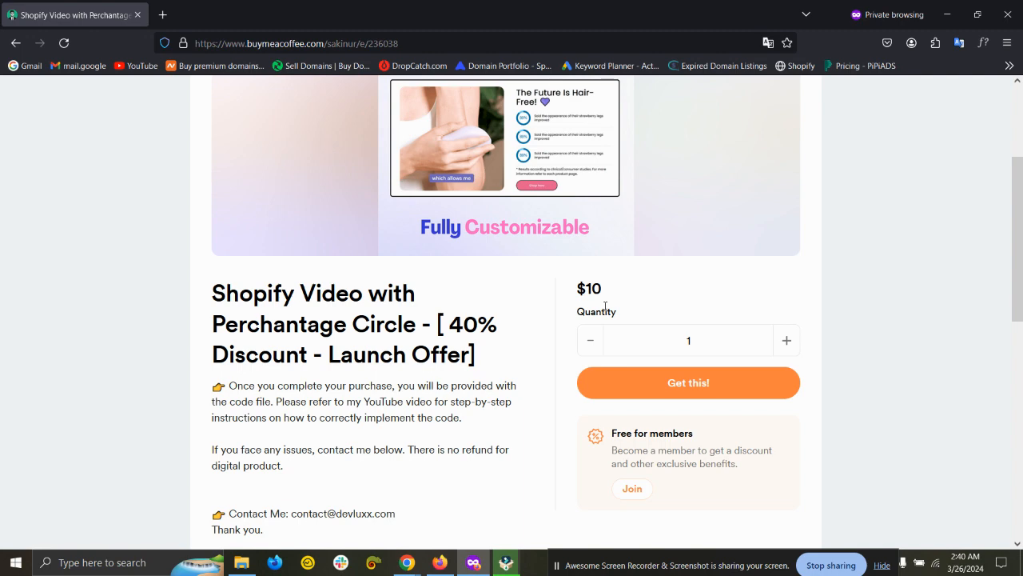
- Return to the mylastdream Shopify admin and open the Dawn theme's code for editing
{"action": "left_click", "coordinate": [439, 562]}
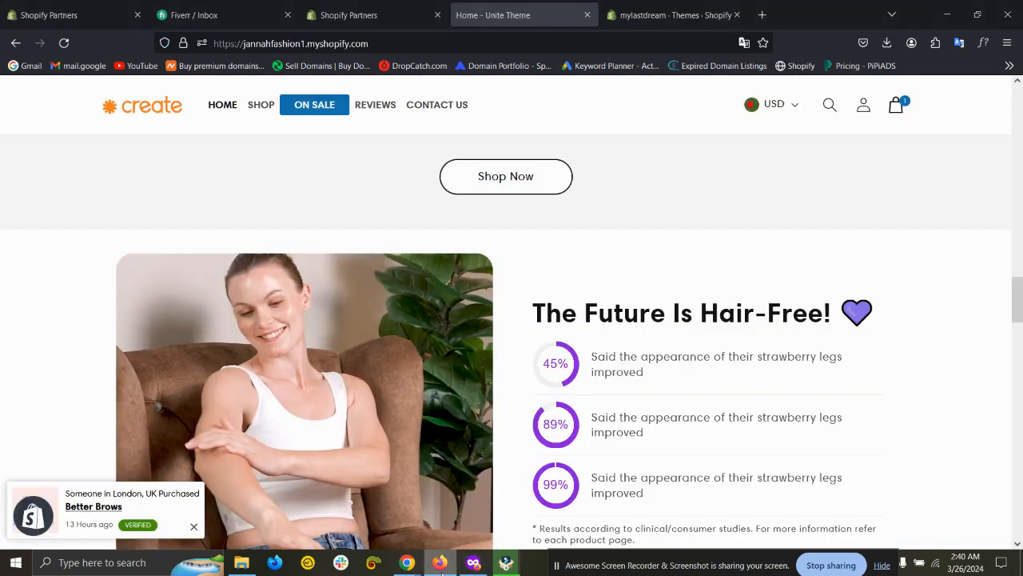
{"action": "left_click", "coordinate": [667, 14]}
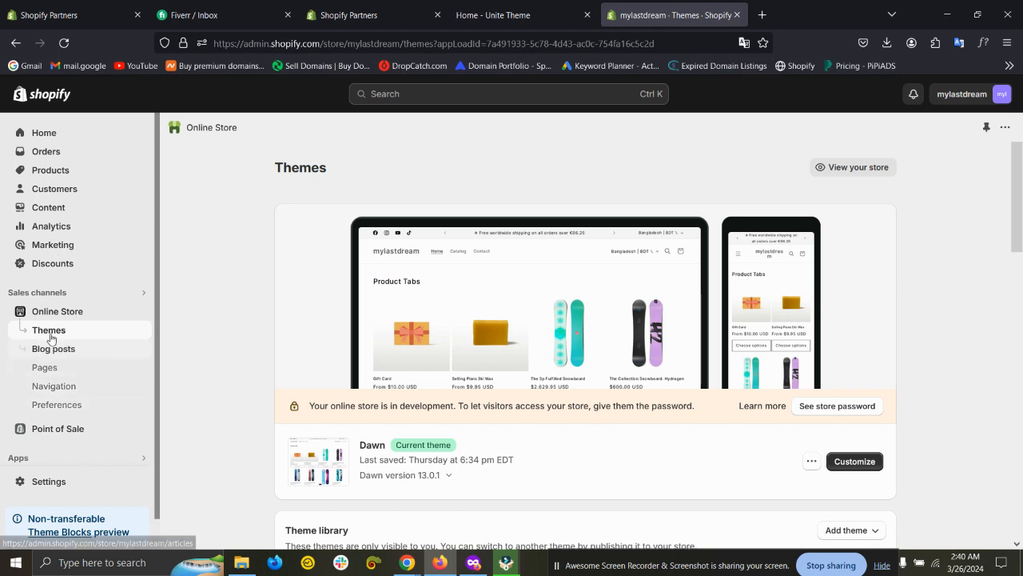
{"action": "left_click", "coordinate": [812, 461]}
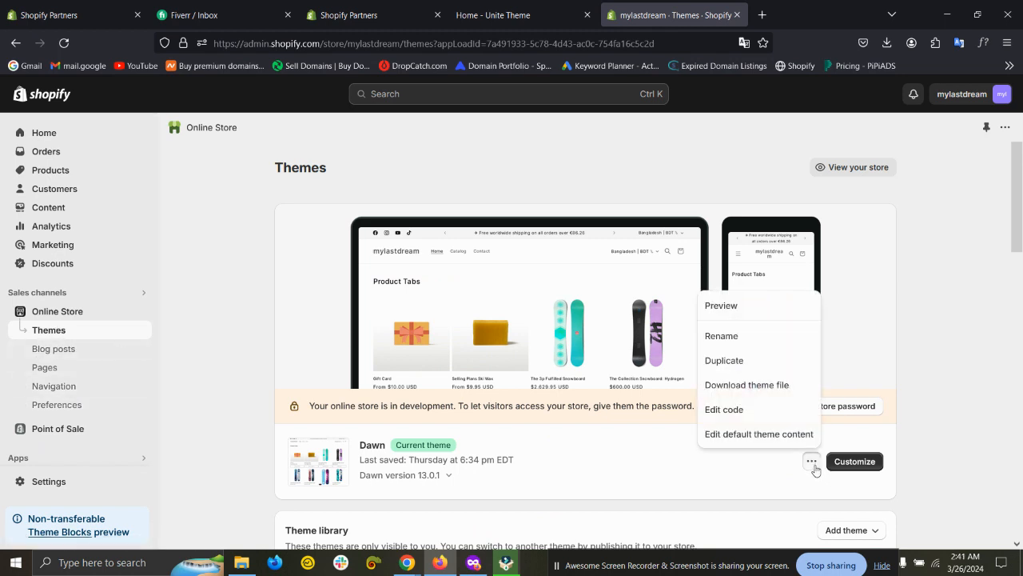
{"action": "left_click", "coordinate": [736, 413]}
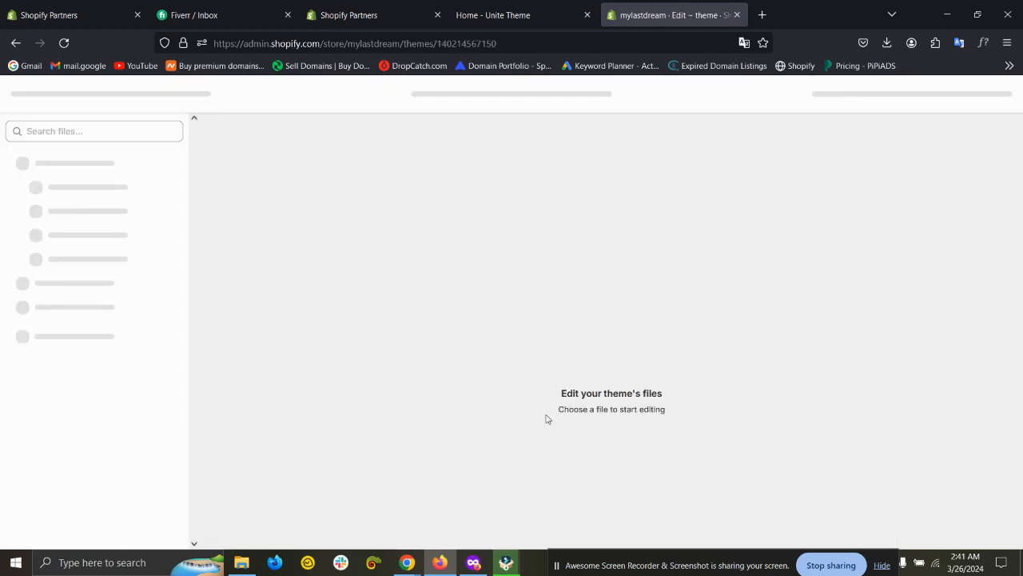
- Open "Video with Perchantage Section - code.txt" from File Explorer and copy all of its code
{"action": "left_click", "coordinate": [241, 562]}
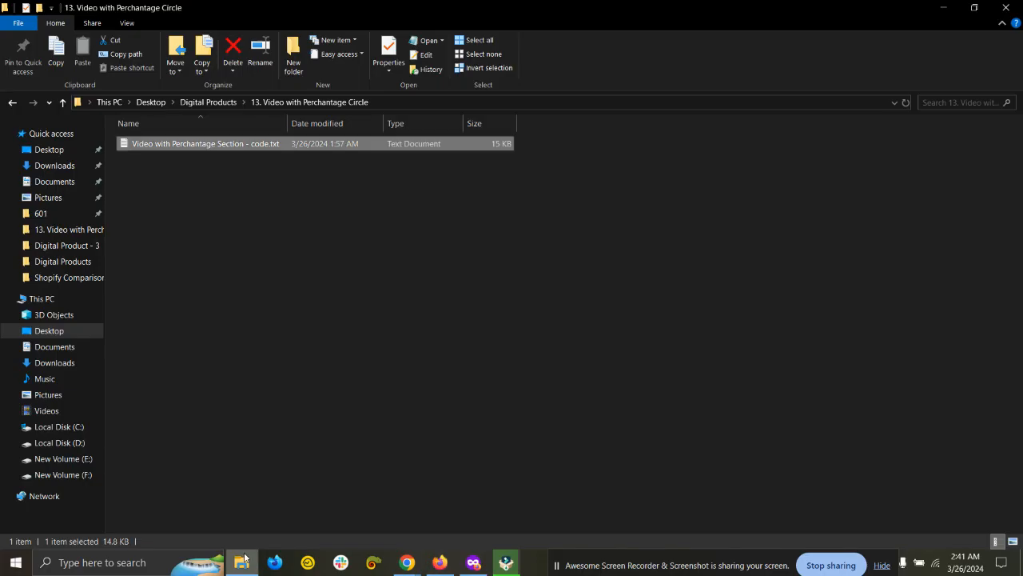
{"action": "double_click", "coordinate": [244, 146]}
{"action": "key", "text": "ctrl+a"}
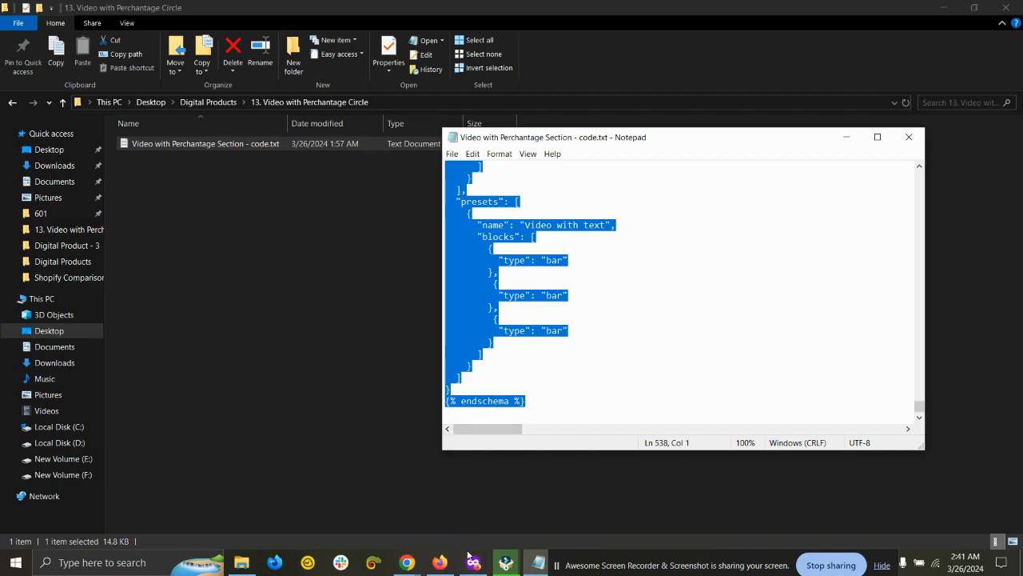
- Back in the Dawn code editor, create a new liquid section file named video-with-perchantage
{"action": "left_click", "coordinate": [441, 562]}
{"action": "left_click", "coordinate": [65, 164]}
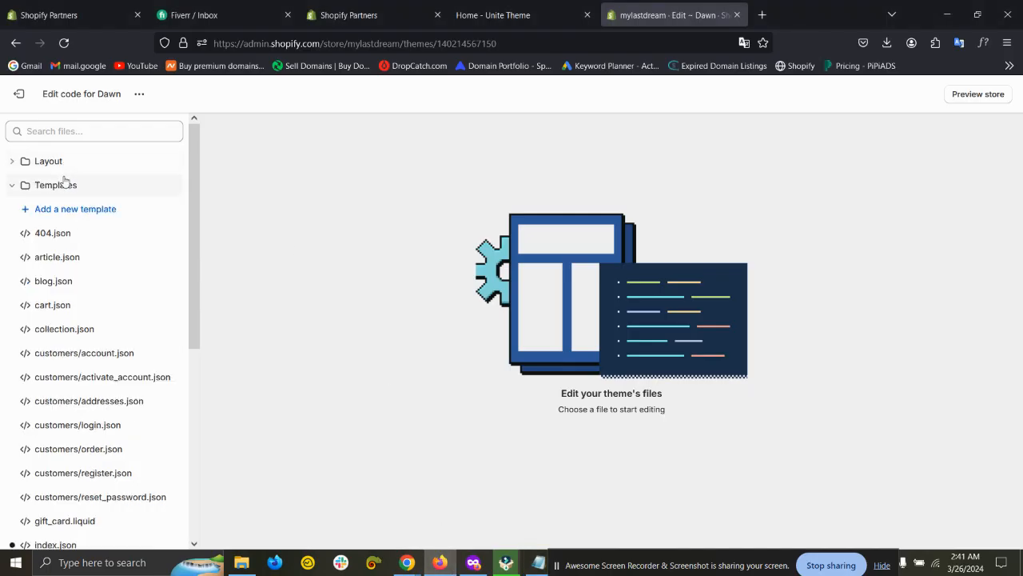
{"action": "left_click", "coordinate": [67, 185]}
{"action": "left_click", "coordinate": [60, 209]}
{"action": "left_click", "coordinate": [71, 237]}
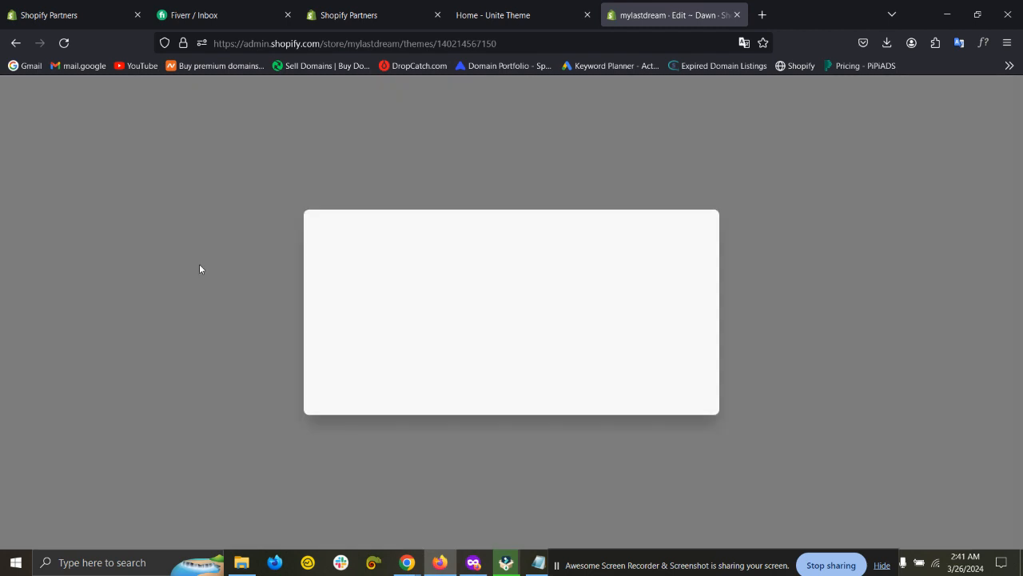
{"action": "type", "text": "video-with-perchantage"}
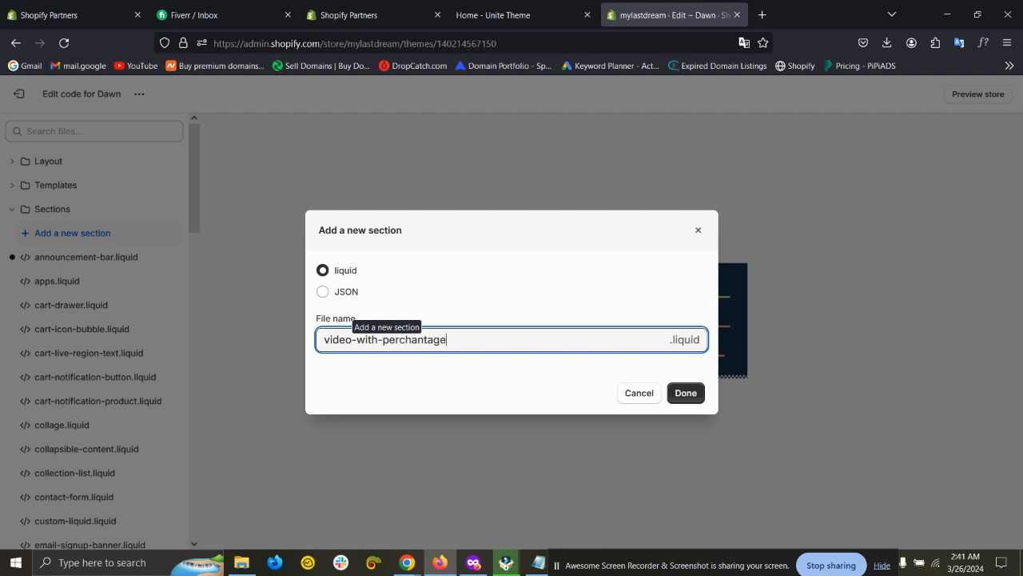
{"action": "key", "text": "Return"}
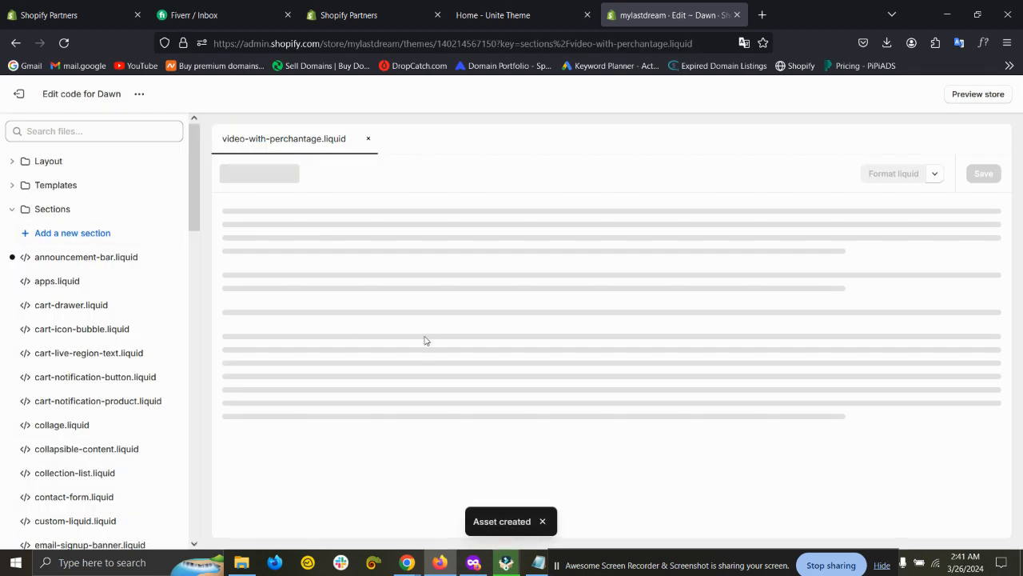
- Replace the default schema in video-with-perchantage.liquid with the copied section code and save the file
{"action": "left_click", "coordinate": [359, 239]}
{"action": "key", "text": "ctrl+a"}
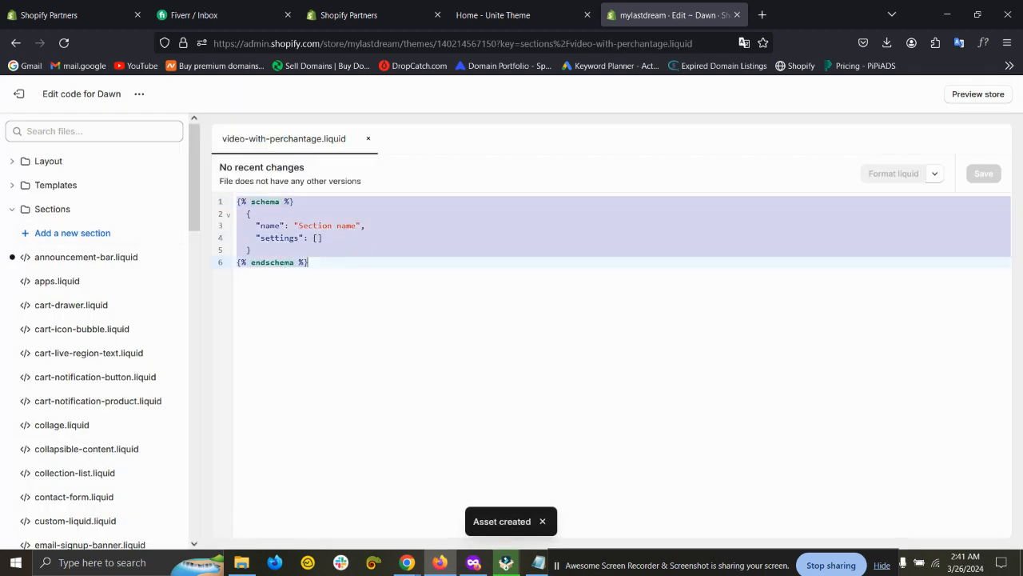
{"action": "key", "text": "ctrl+v"}
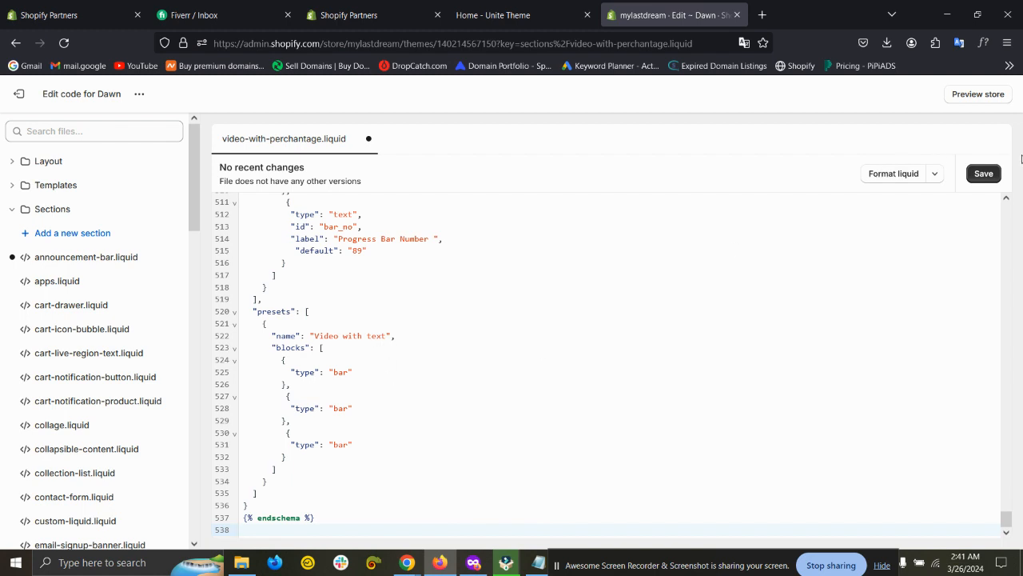
{"action": "left_click", "coordinate": [982, 176]}
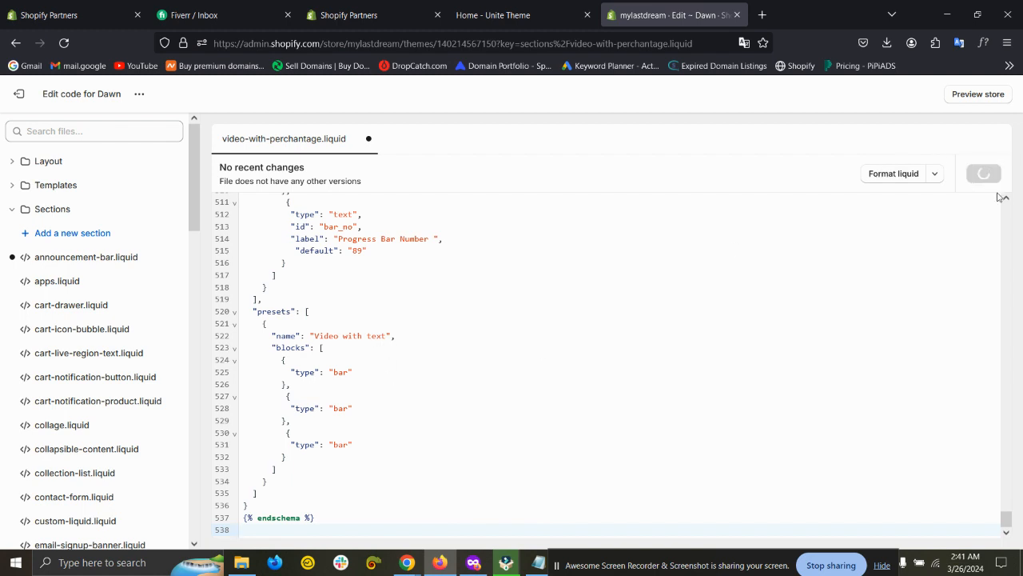
- Open the theme customizer for Dawn from the code editor
{"action": "left_click", "coordinate": [140, 96]}
{"action": "left_click", "coordinate": [90, 127]}
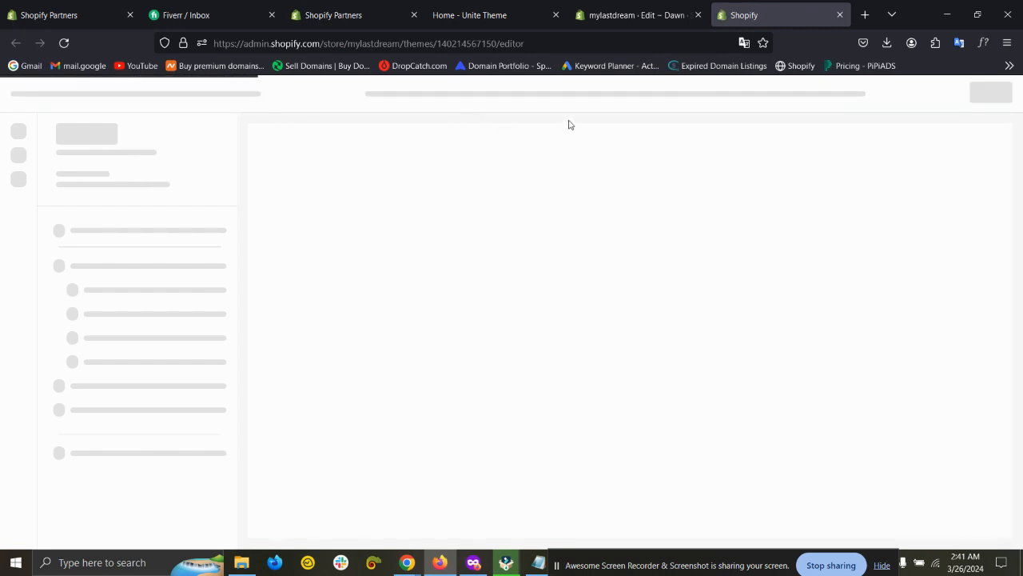
- Change the preset name in video-with-perchantage.liquid to "Video with Perchantage" and save the file
{"action": "left_click", "coordinate": [583, 15]}
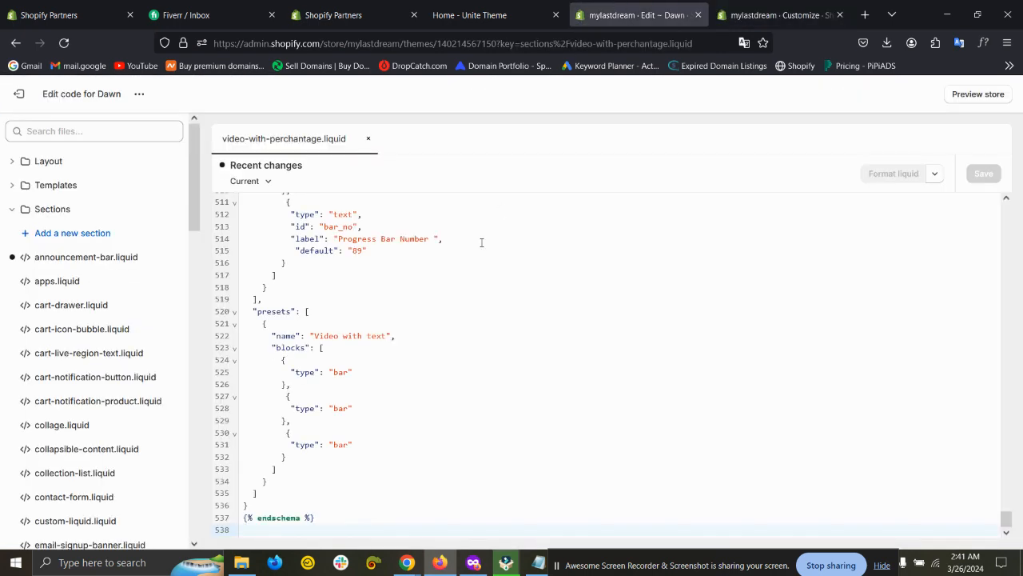
{"action": "double_click", "coordinate": [380, 336]}
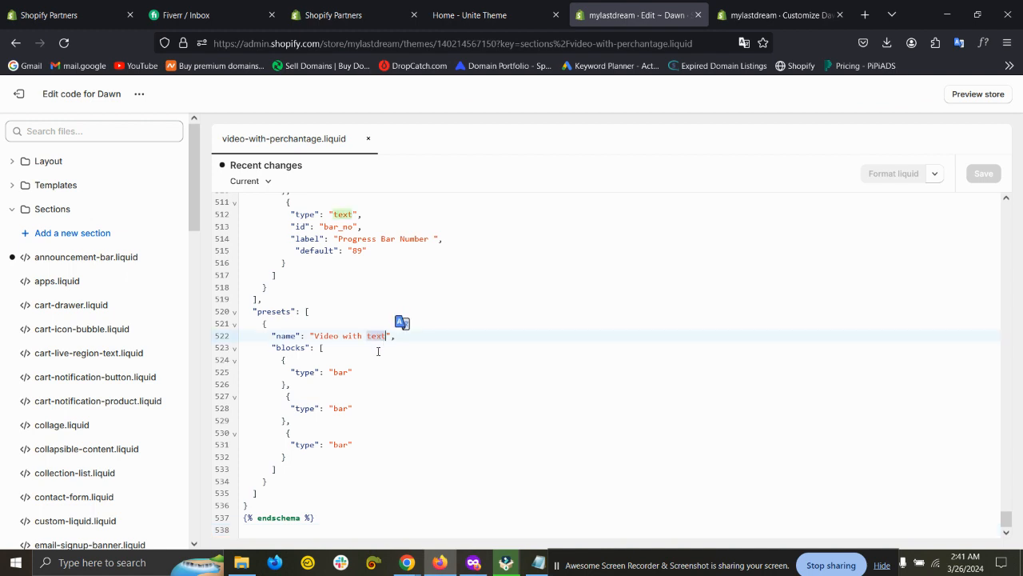
{"action": "type", "text": "Perchantag"}
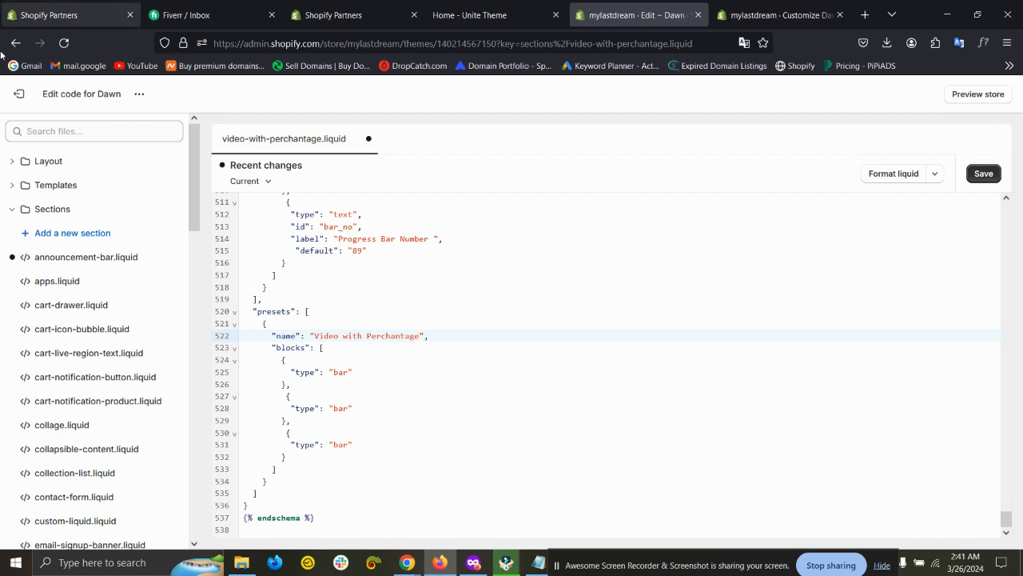
{"action": "left_click", "coordinate": [741, 8]}
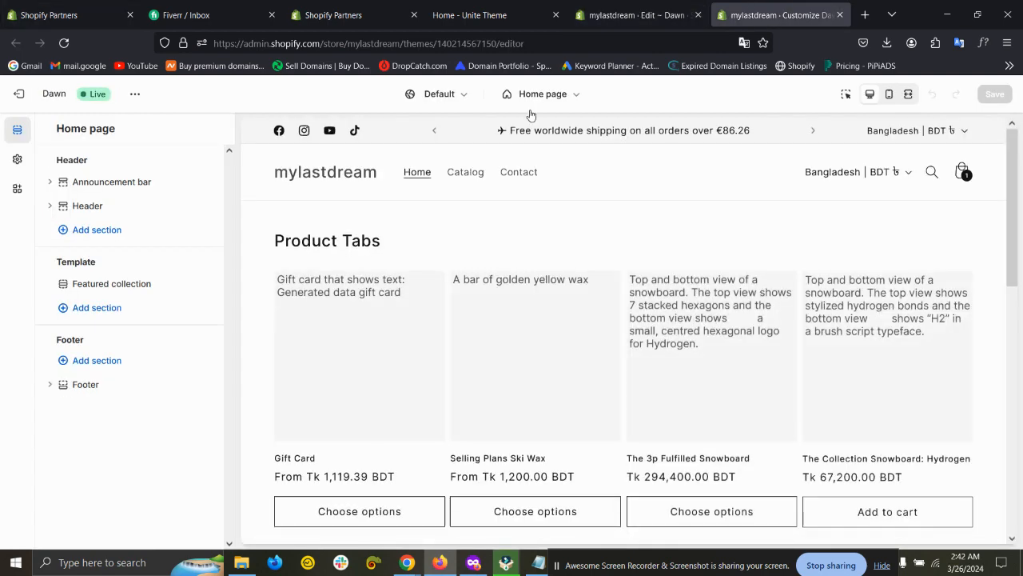
{"action": "left_click", "coordinate": [631, 15]}
{"action": "left_click", "coordinate": [983, 174]}
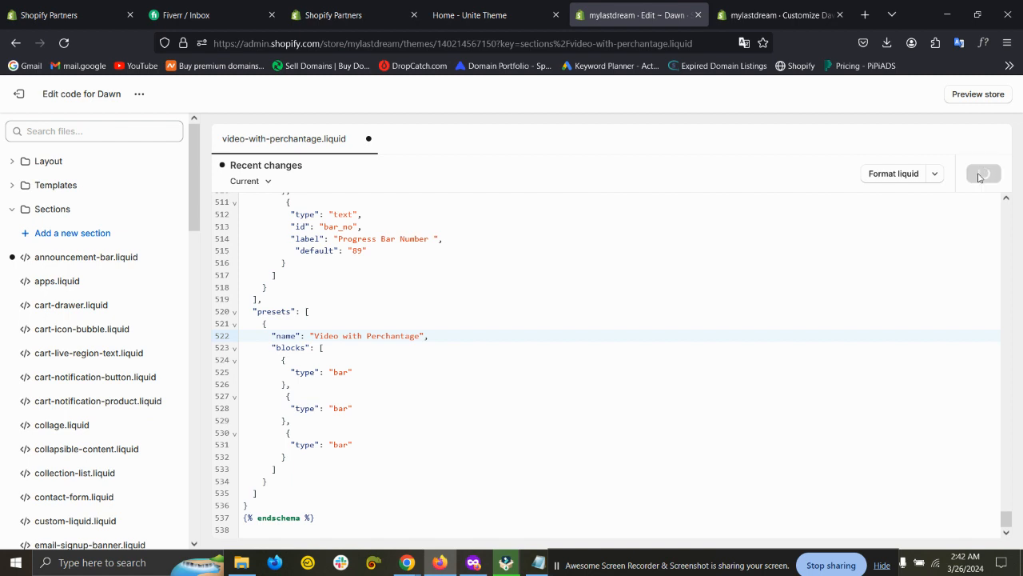
- Add the "Video with Perchantage" section to the home page template and place it above Featured collection
{"action": "left_click_drag", "start_coordinate": [313, 336], "coordinate": [403, 337]}
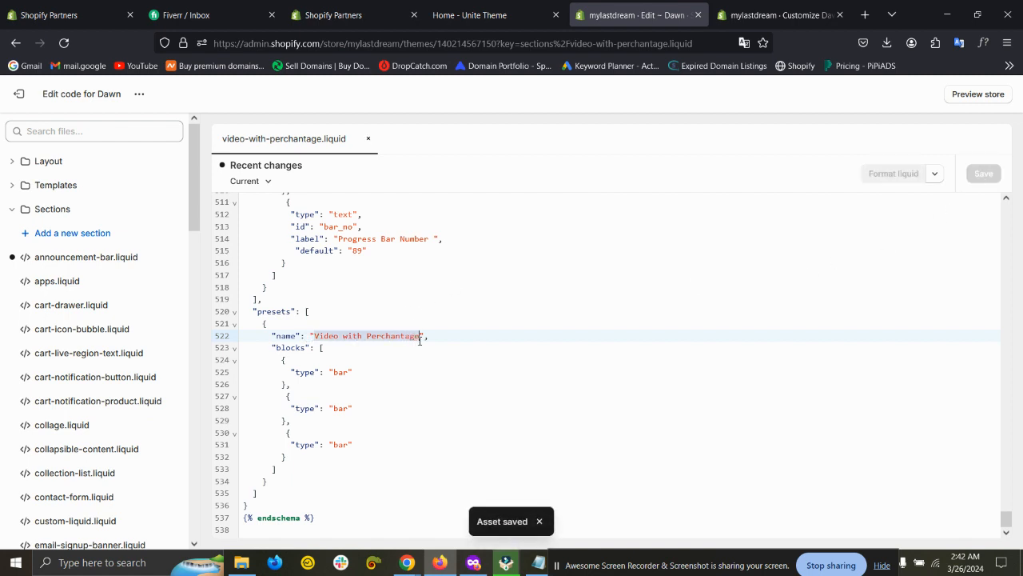
{"action": "key", "text": "ctrl+Tab"}
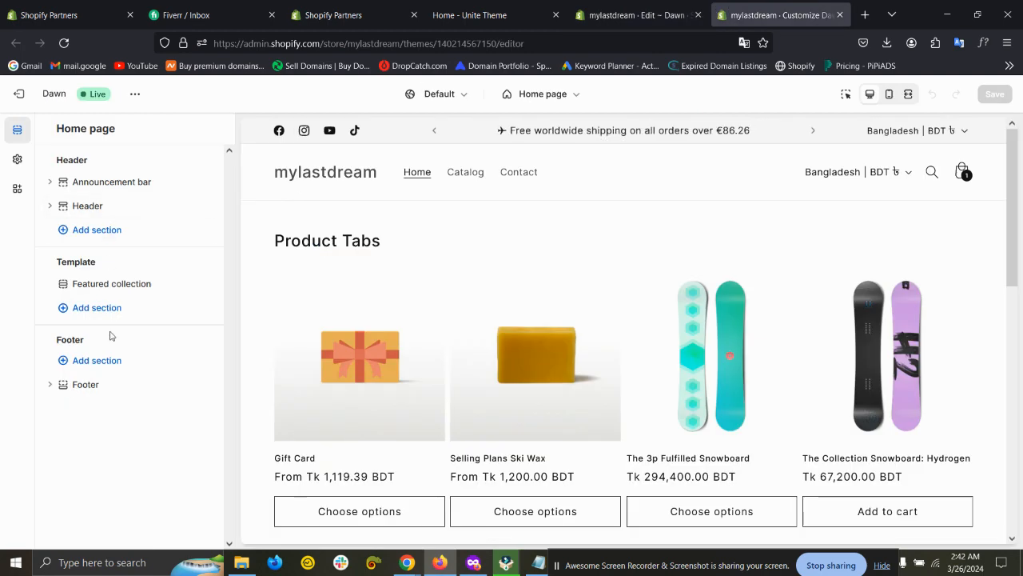
{"action": "left_click", "coordinate": [111, 313]}
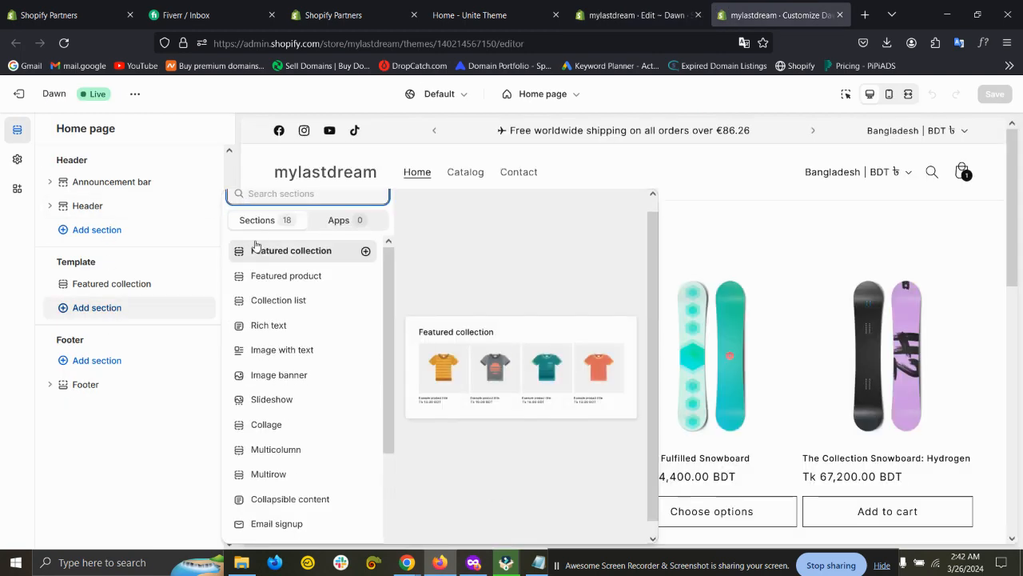
{"action": "type", "text": "Video with Perchantage"}
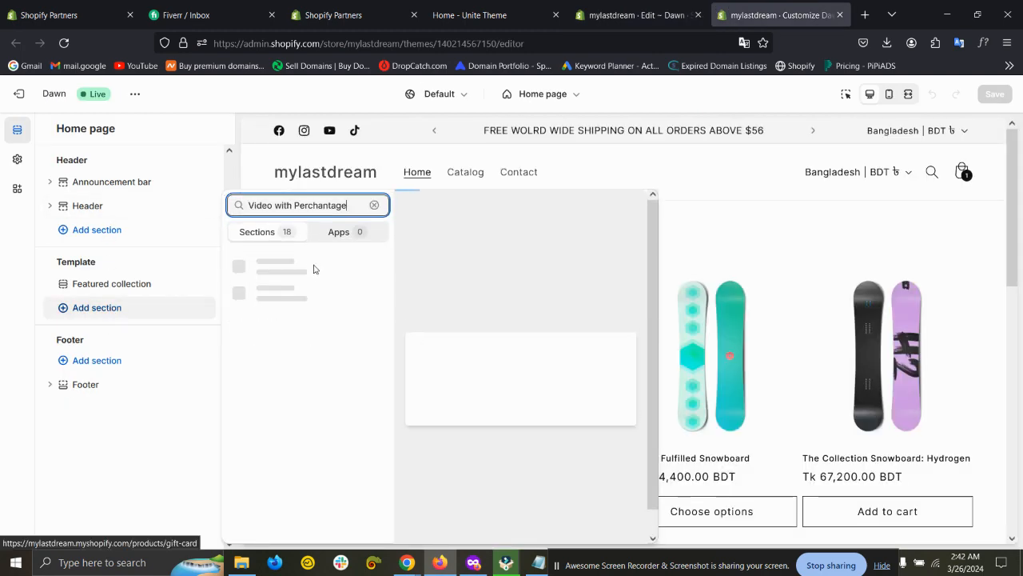
{"action": "left_click", "coordinate": [324, 264]}
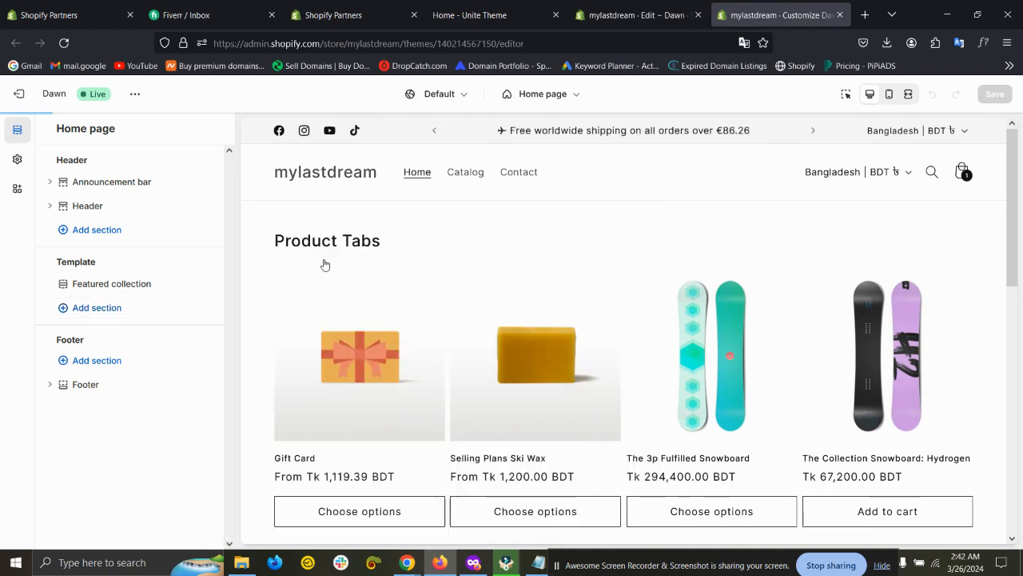
{"action": "left_click_drag", "start_coordinate": [65, 312], "coordinate": [64, 284]}
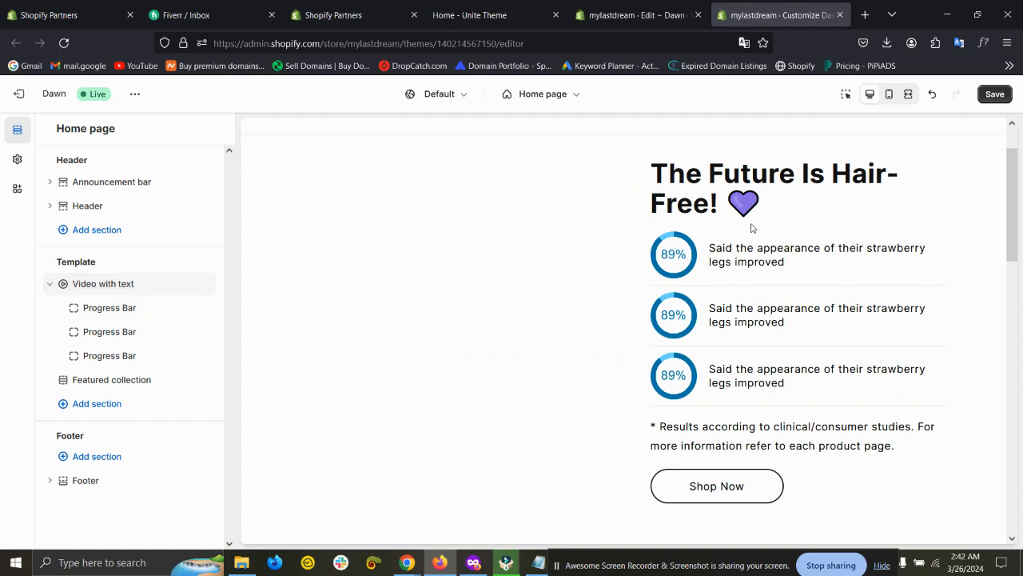
- Open the Video with text section's settings and copy the link of the product video on the Unite Theme demo store
{"action": "scroll", "coordinate": [759, 224], "scroll_direction": "down", "scroll_amount": 2}
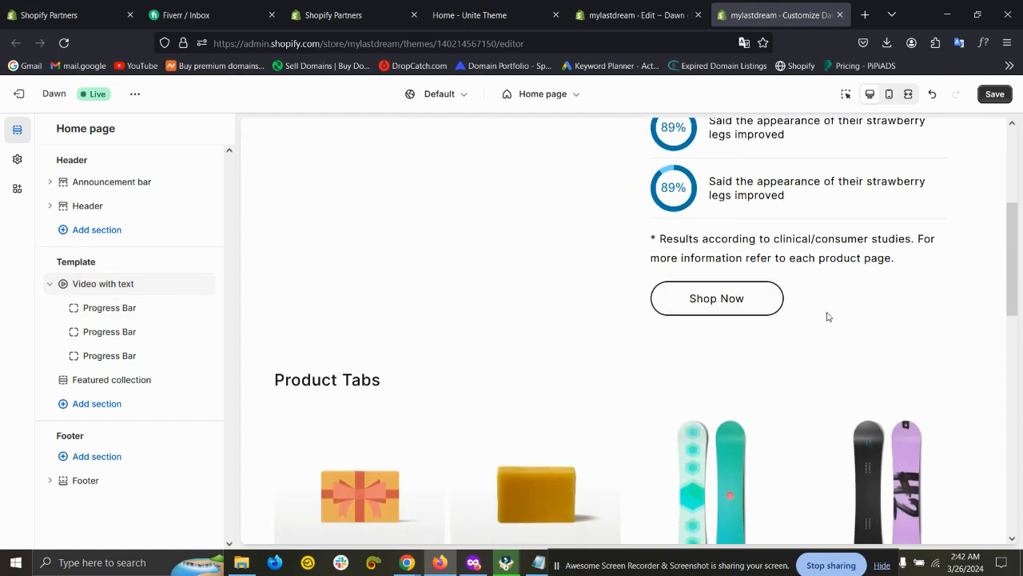
{"action": "left_click", "coordinate": [104, 285]}
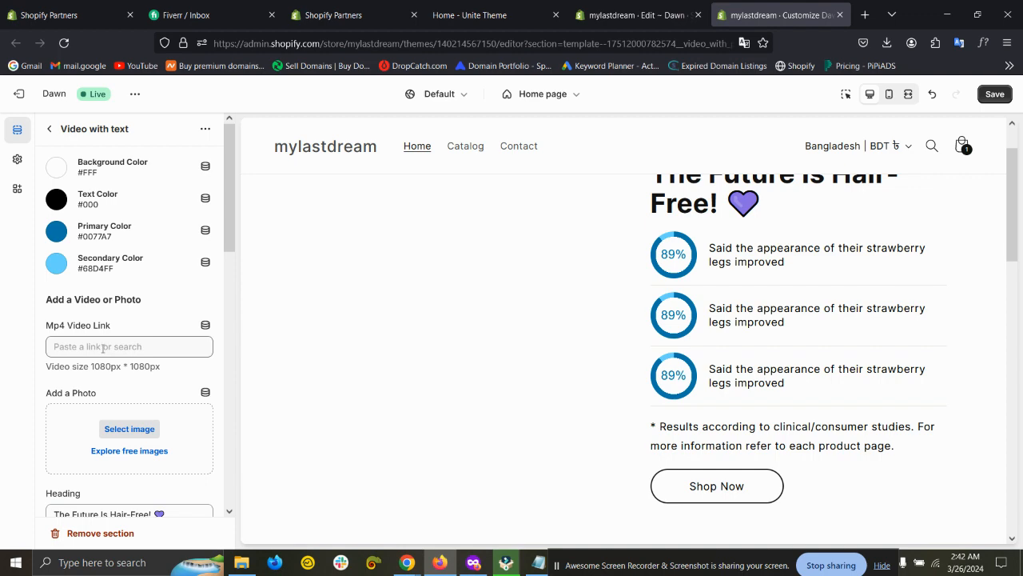
{"action": "left_click", "coordinate": [480, 15]}
{"action": "scroll", "coordinate": [323, 247], "scroll_direction": "down", "scroll_amount": 2}
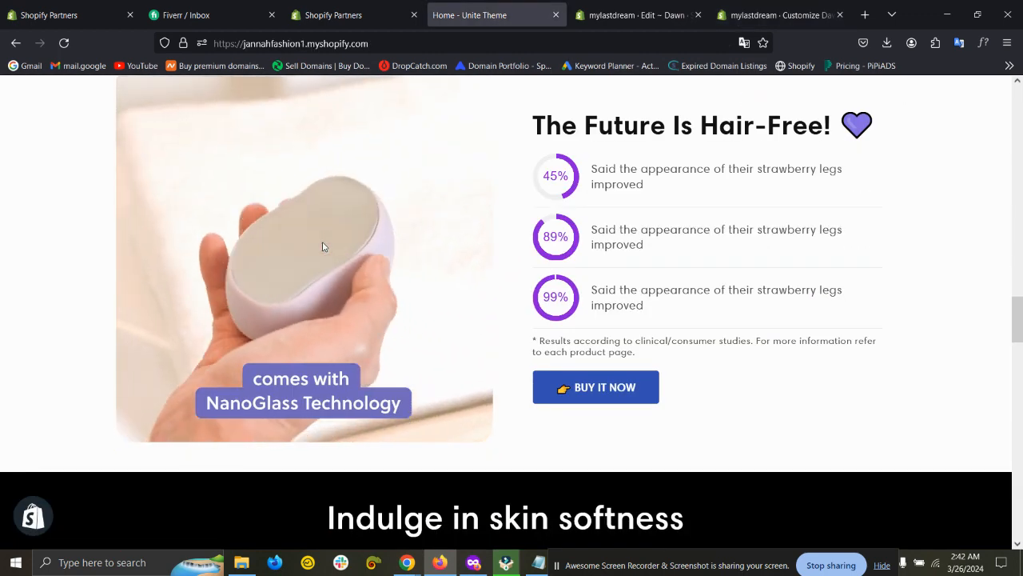
{"action": "right_click", "coordinate": [323, 247]}
{"action": "left_click", "coordinate": [385, 468]}
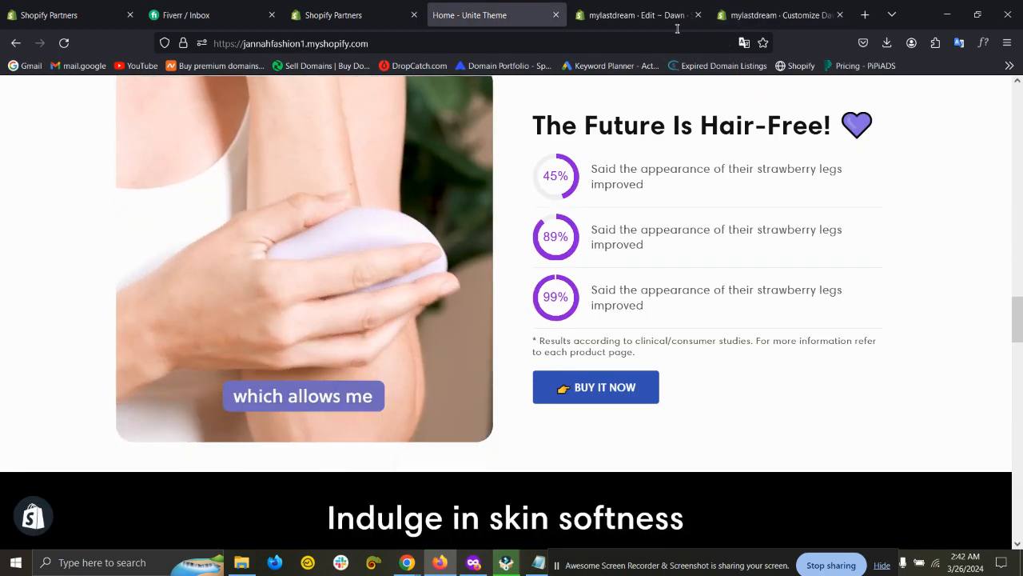
- Paste the copied link as the section's Mp4 video link in the Dawn customizer and check the home page preview
{"action": "left_click", "coordinate": [679, 24]}
{"action": "left_click", "coordinate": [750, 7]}
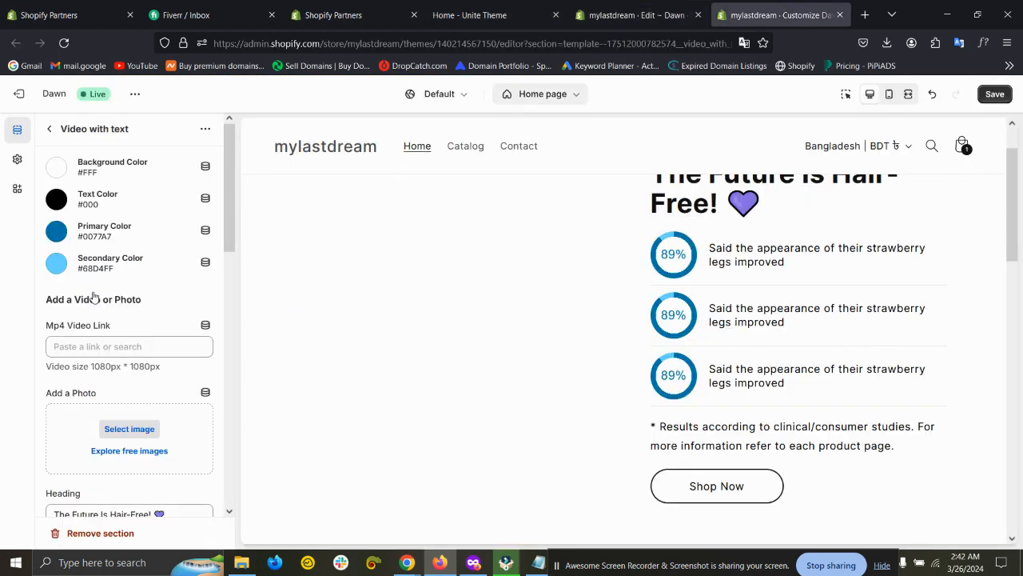
{"action": "left_click", "coordinate": [96, 346]}
{"action": "key", "text": "ctrl+v"}
{"action": "left_click", "coordinate": [1, 379]}
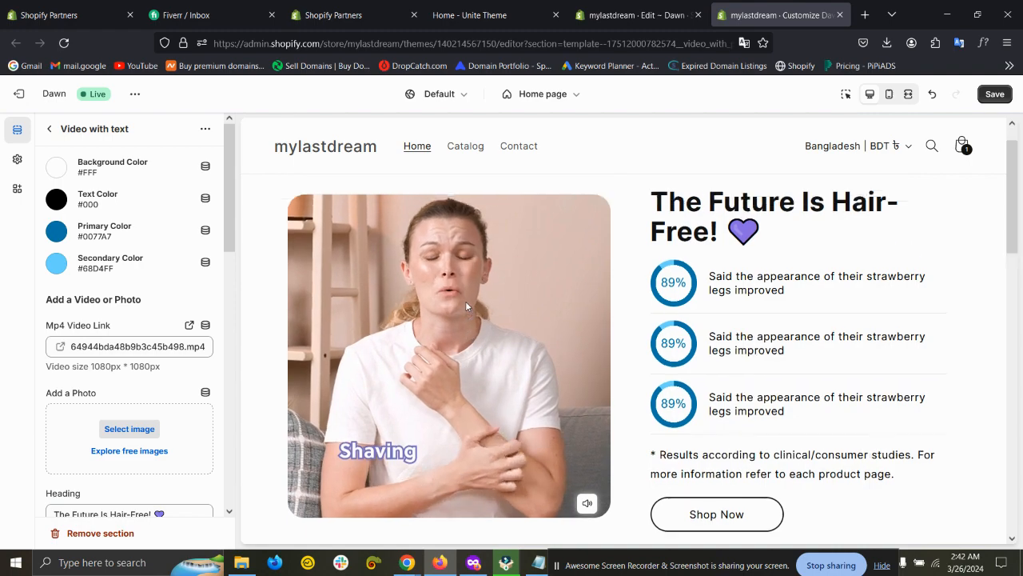
{"action": "scroll", "coordinate": [537, 275], "scroll_direction": "down", "scroll_amount": 5}
{"action": "scroll", "coordinate": [537, 272], "scroll_direction": "down", "scroll_amount": 2}
{"action": "scroll", "coordinate": [522, 250], "scroll_direction": "up", "scroll_amount": 6}
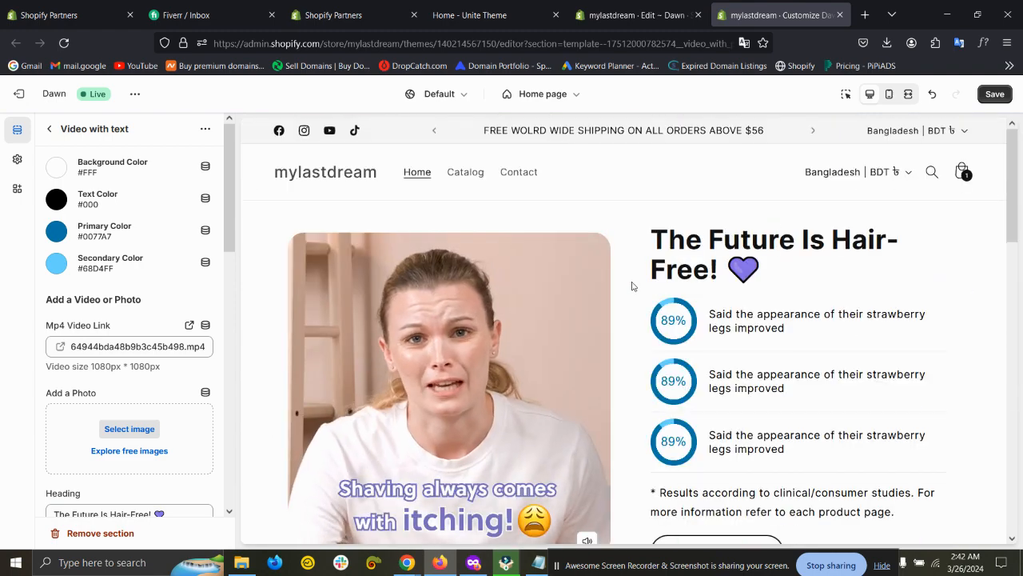
- Set the Video with text section's background color to #F5F5F5 and check it in the preview
{"action": "left_click", "coordinate": [56, 166]}
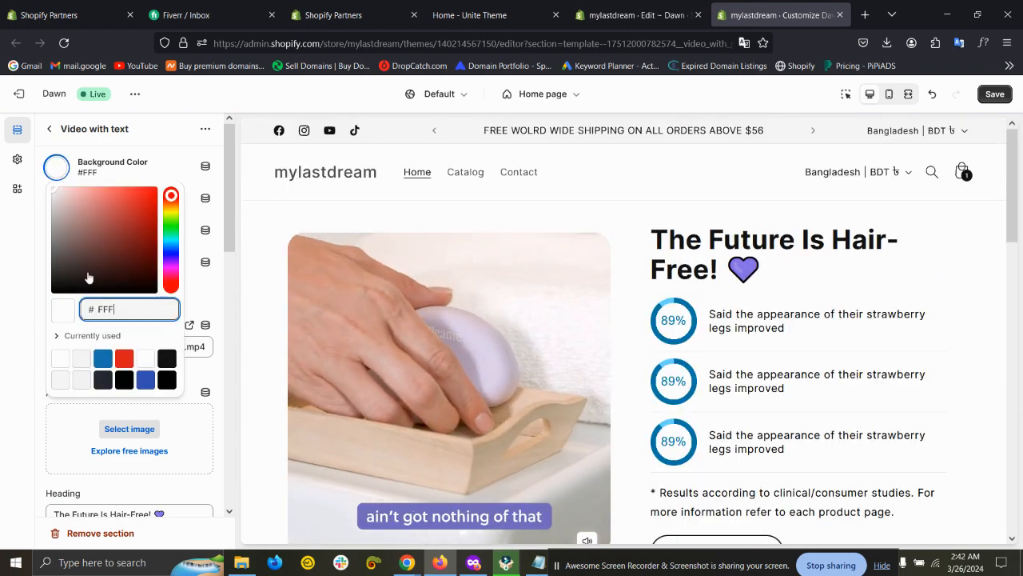
{"action": "left_click", "coordinate": [144, 380]}
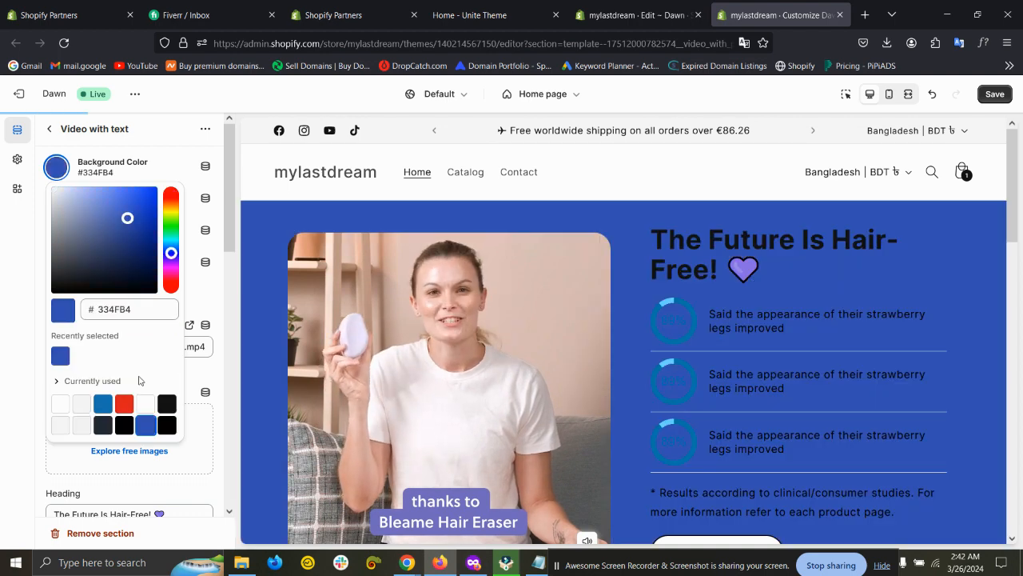
{"action": "left_click", "coordinate": [103, 403]}
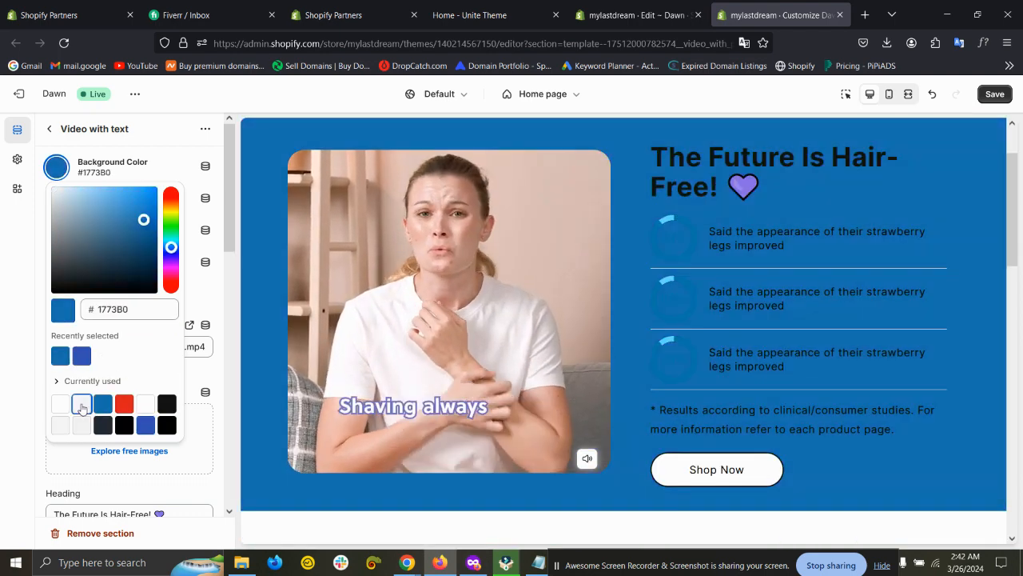
{"action": "left_click", "coordinate": [82, 403]}
{"action": "left_click", "coordinate": [0, 416]}
{"action": "scroll", "coordinate": [647, 395], "scroll_direction": "down", "scroll_amount": 3}
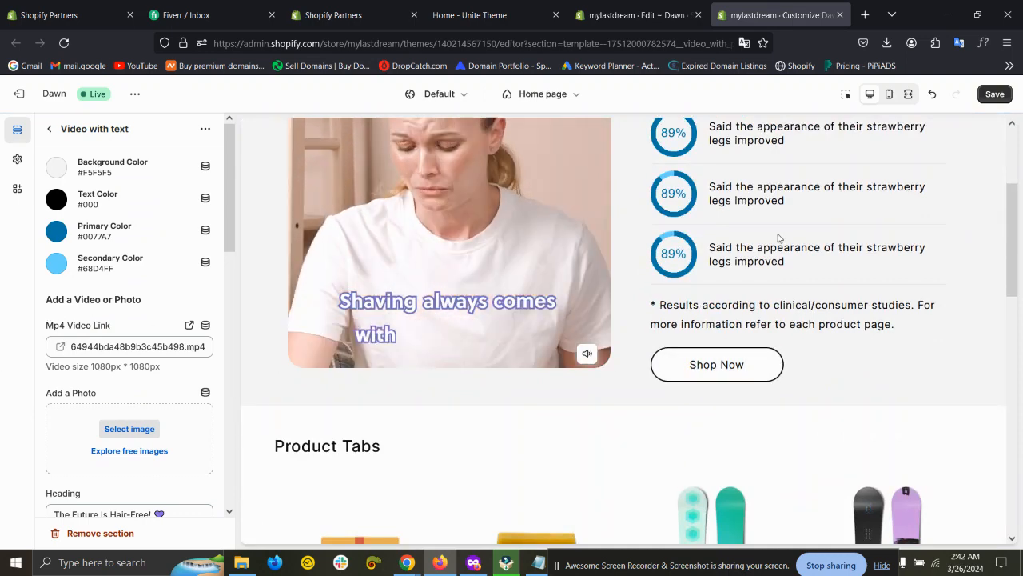
{"action": "scroll", "coordinate": [790, 236], "scroll_direction": "up", "scroll_amount": 3}
- Set the section's primary color to the blue #334FB4
{"action": "left_click", "coordinate": [56, 231]}
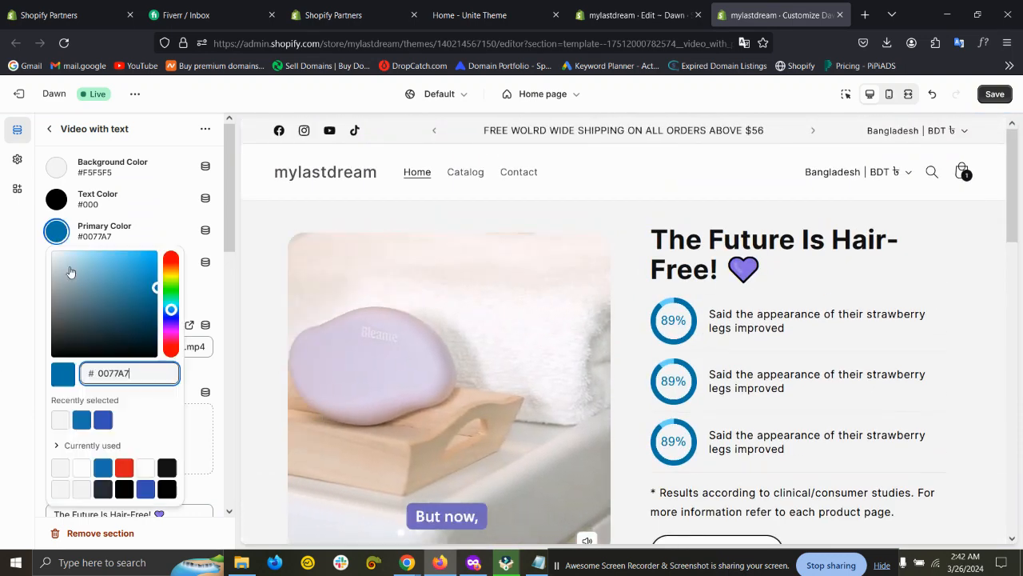
{"action": "left_click", "coordinate": [145, 489]}
{"action": "left_click", "coordinate": [86, 298]}
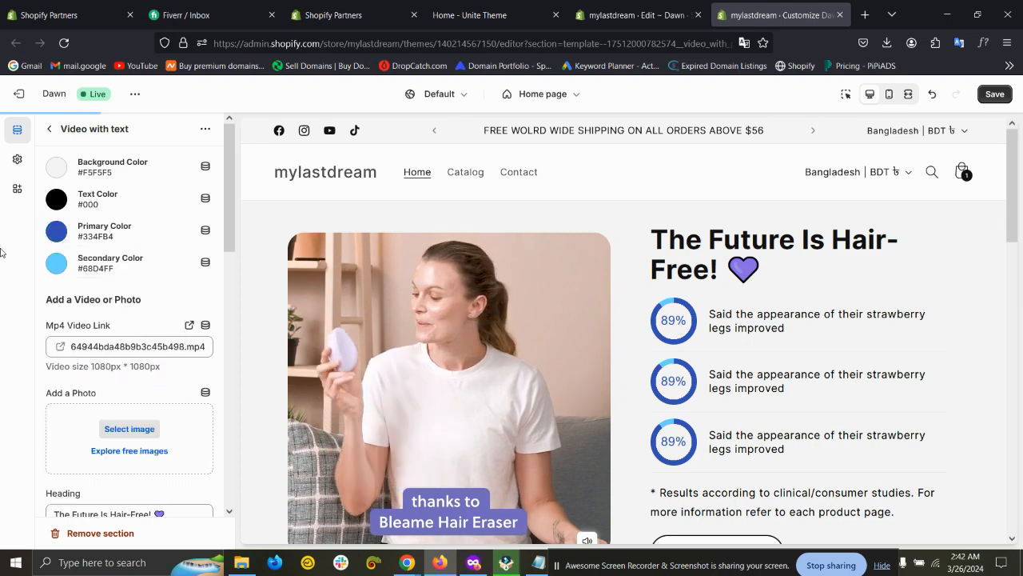
- Try black #000000 as the section's secondary color, and set it to white #FFFFFF instead
{"action": "left_click", "coordinate": [57, 265]}
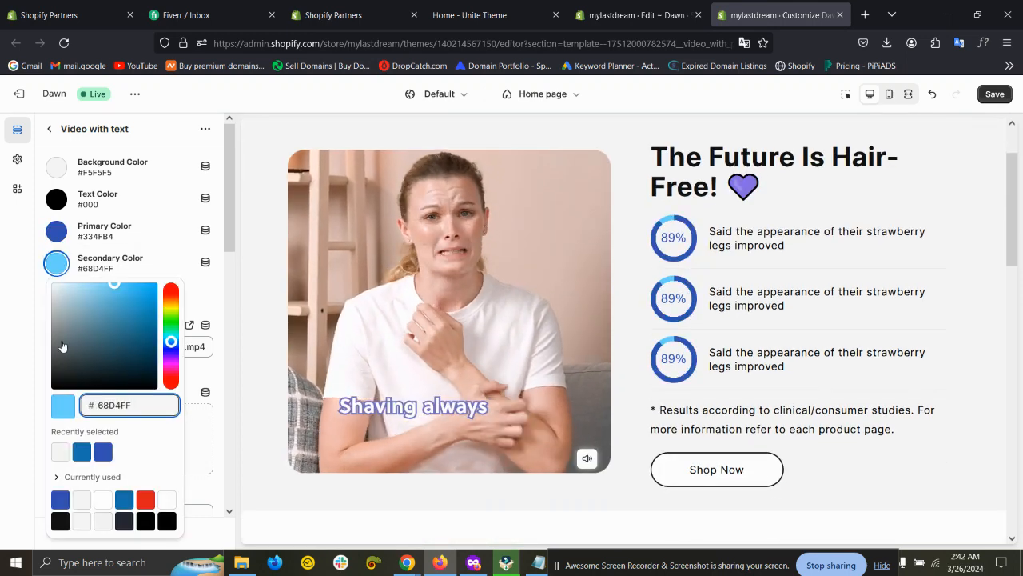
{"action": "left_click_drag", "start_coordinate": [120, 380], "coordinate": [2, 400]}
{"action": "left_click", "coordinate": [1, 400]}
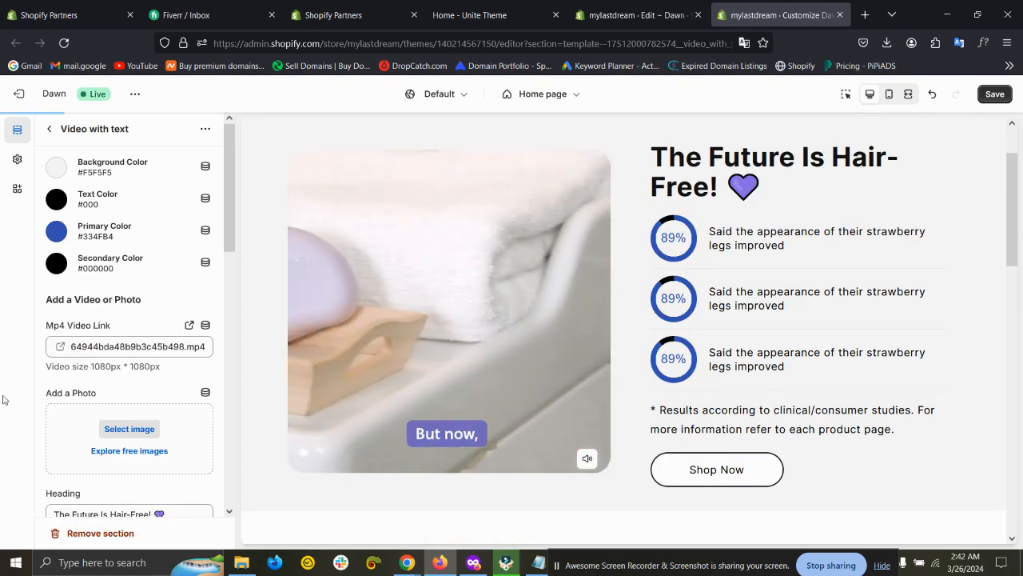
{"action": "left_click", "coordinate": [63, 268]}
{"action": "left_click_drag", "start_coordinate": [96, 295], "coordinate": [3, 247]}
{"action": "left_click", "coordinate": [2, 251]}
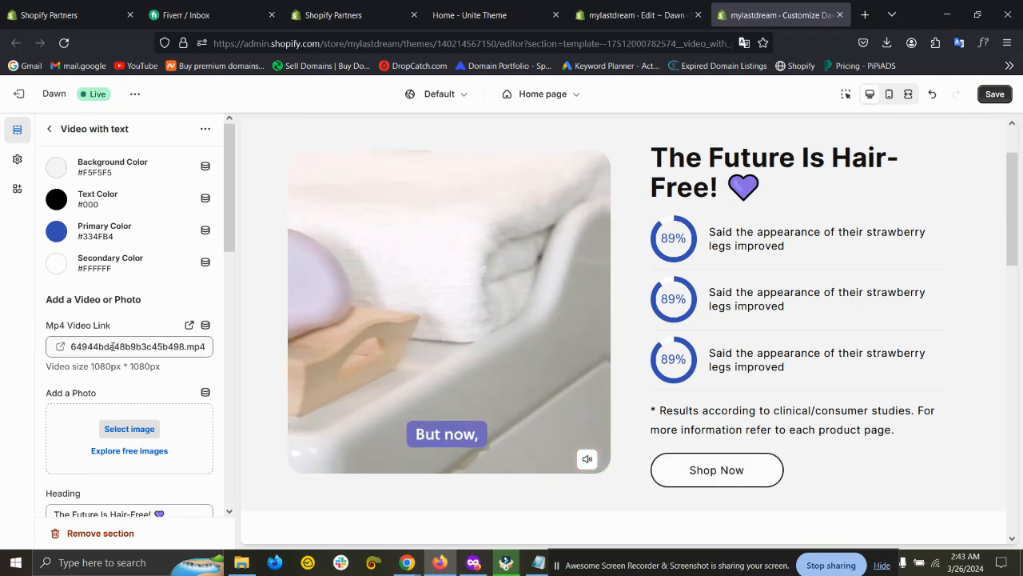
- Add theme_cover_image from the store library as the Video with text section's photo
{"action": "scroll", "coordinate": [102, 273], "scroll_direction": "down", "scroll_amount": 3}
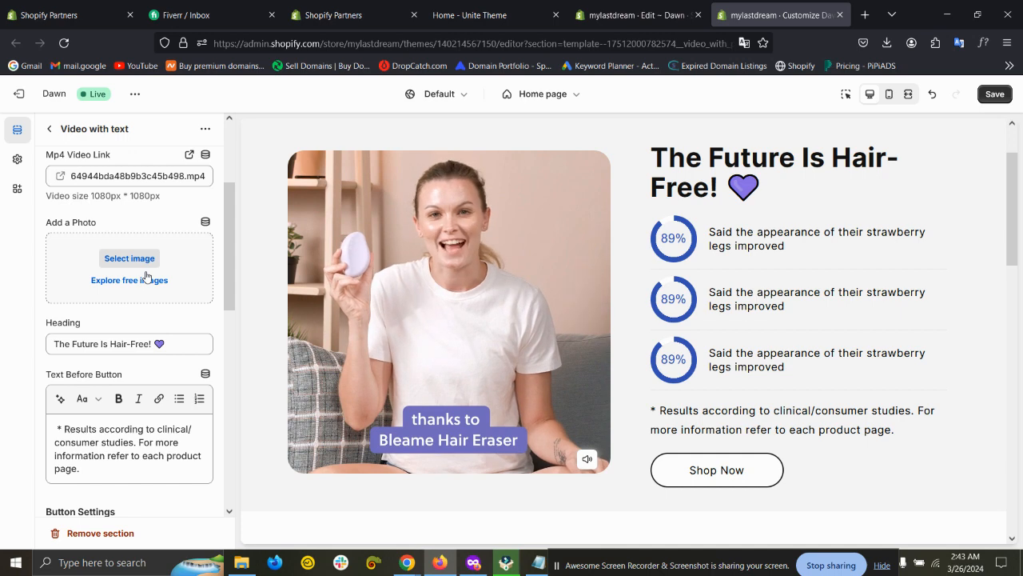
{"action": "left_click", "coordinate": [131, 271]}
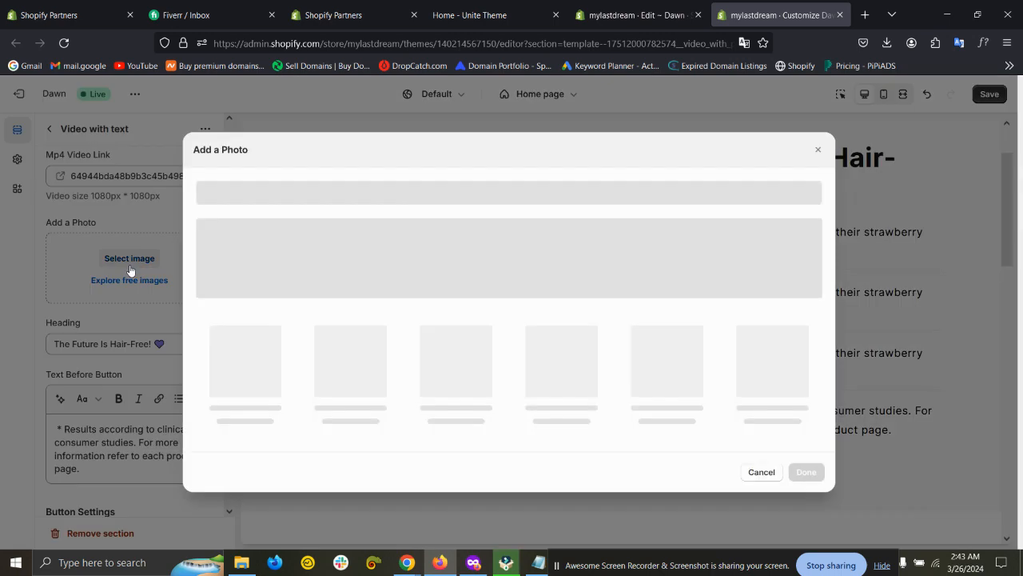
{"action": "scroll", "coordinate": [686, 334], "scroll_direction": "down", "scroll_amount": 5}
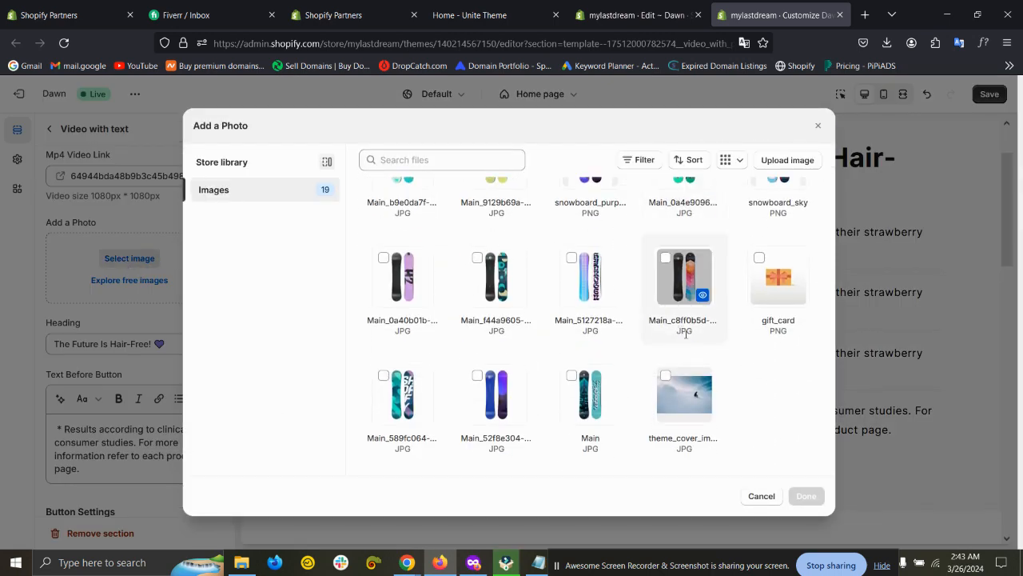
{"action": "left_click", "coordinate": [691, 397]}
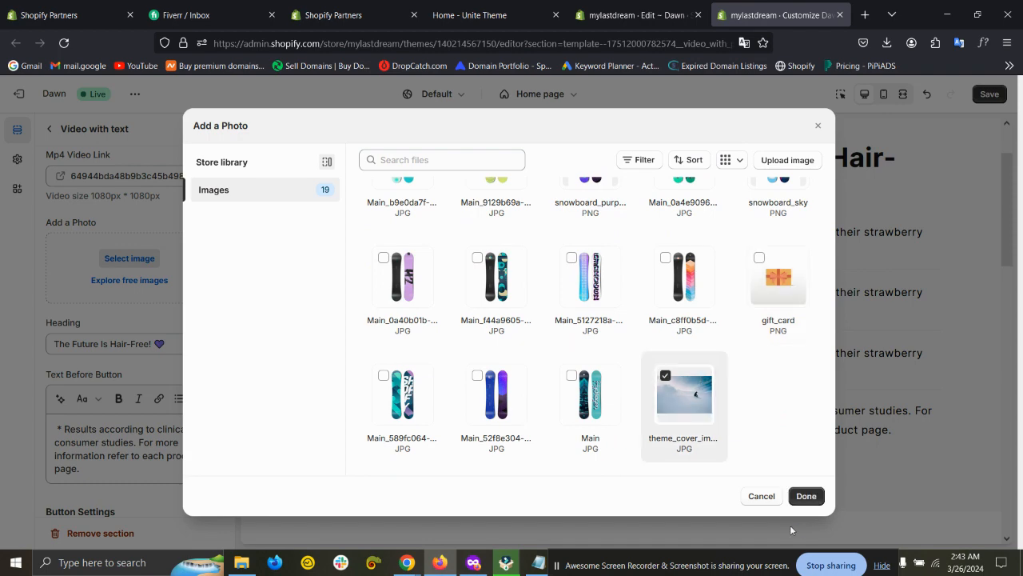
{"action": "left_click", "coordinate": [806, 496]}
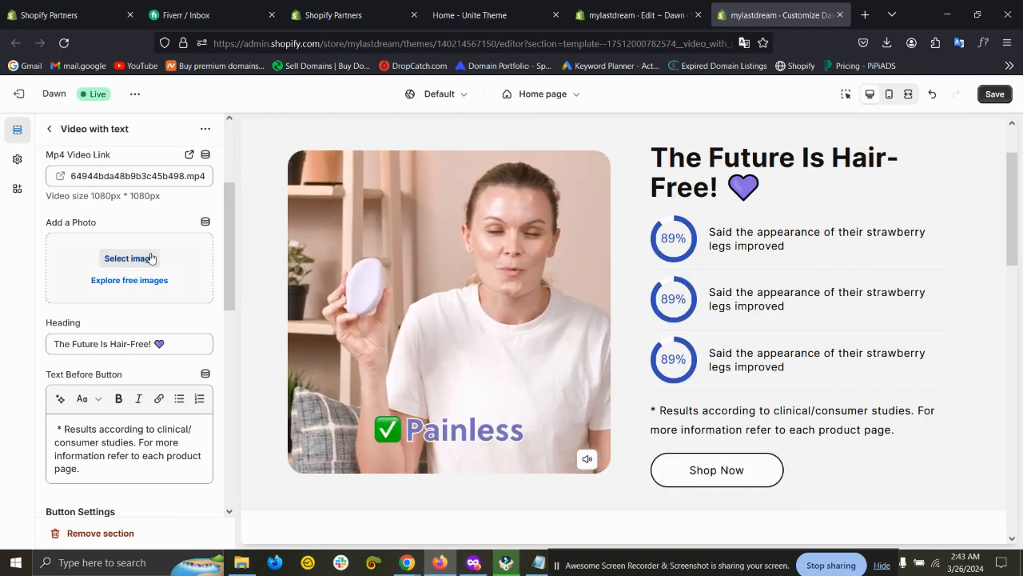
- Clear the Mp4 video link to preview the photo on its own, and paste the same video link back
{"action": "left_click", "coordinate": [174, 175]}
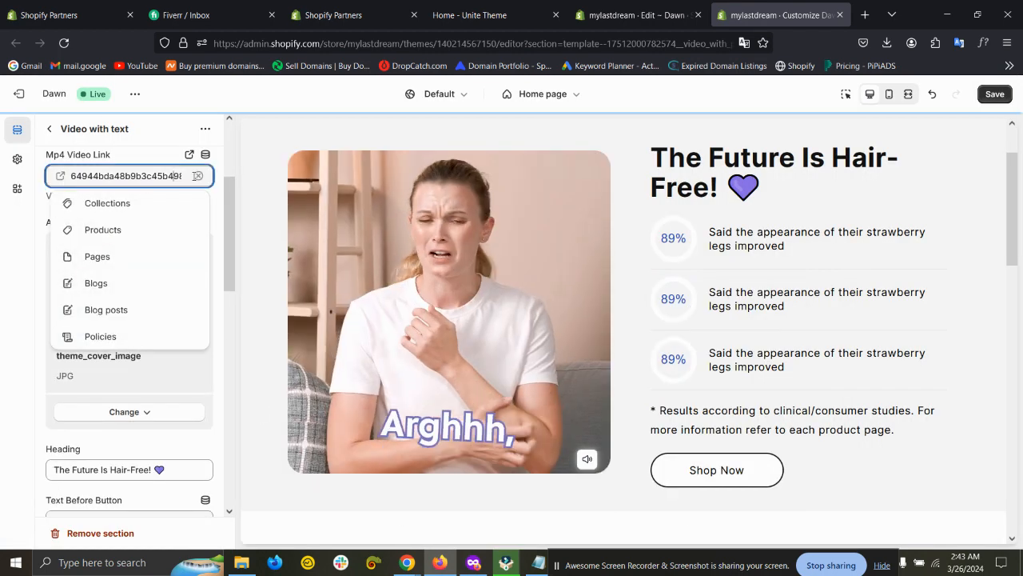
{"action": "left_click", "coordinate": [198, 175]}
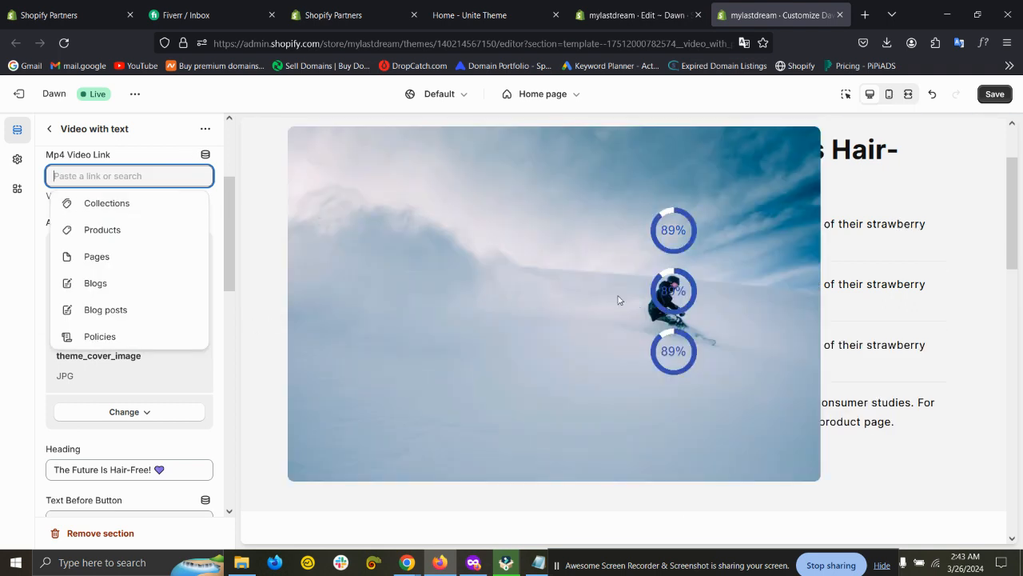
{"action": "scroll", "coordinate": [640, 287], "scroll_direction": "up", "scroll_amount": 2}
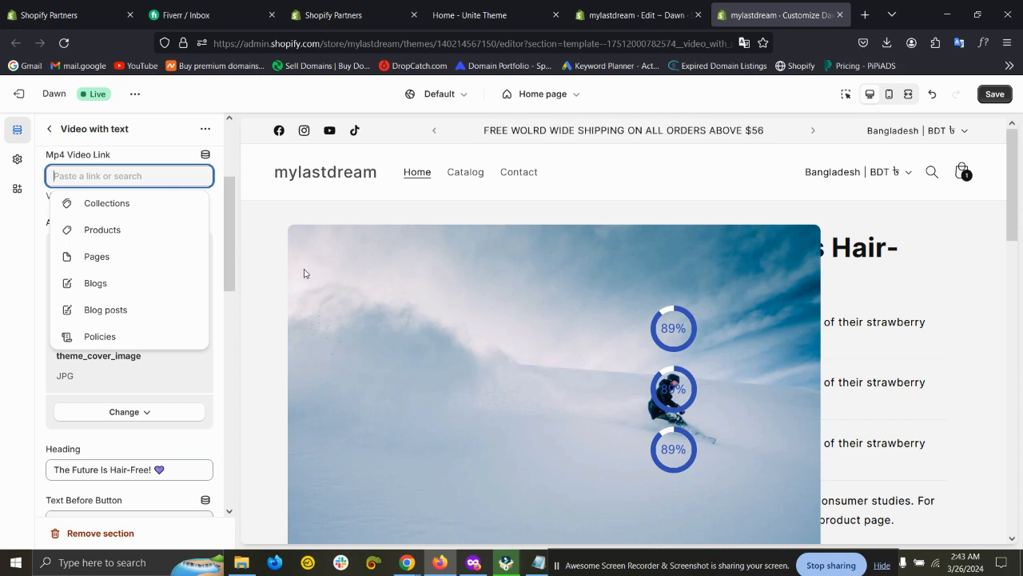
{"action": "key", "text": "ctrl+v"}
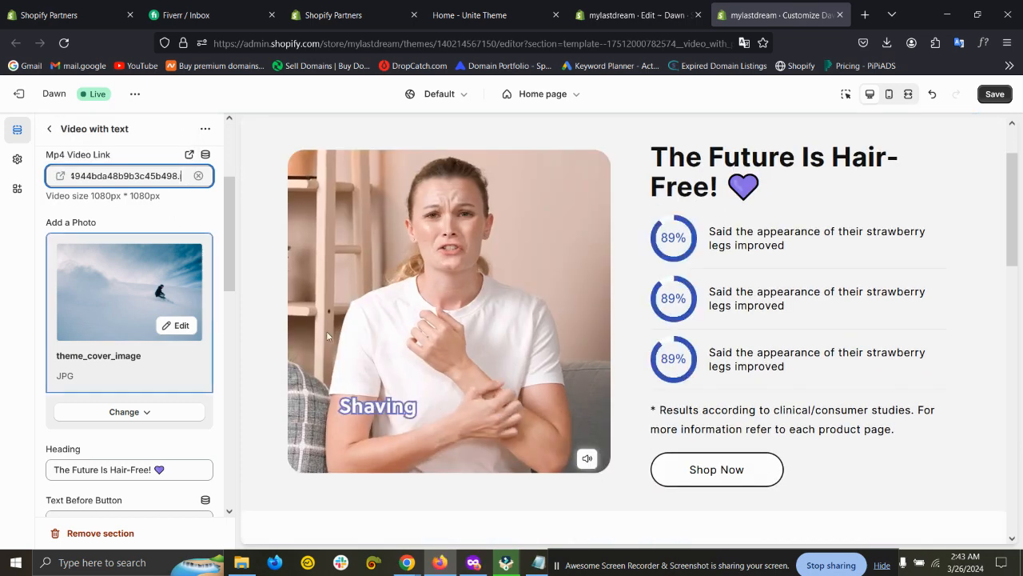
- Examine the section's heading, text before button, button label and button URL settings
{"action": "scroll", "coordinate": [124, 320], "scroll_direction": "down", "scroll_amount": 3}
{"action": "left_click", "coordinate": [124, 299]}
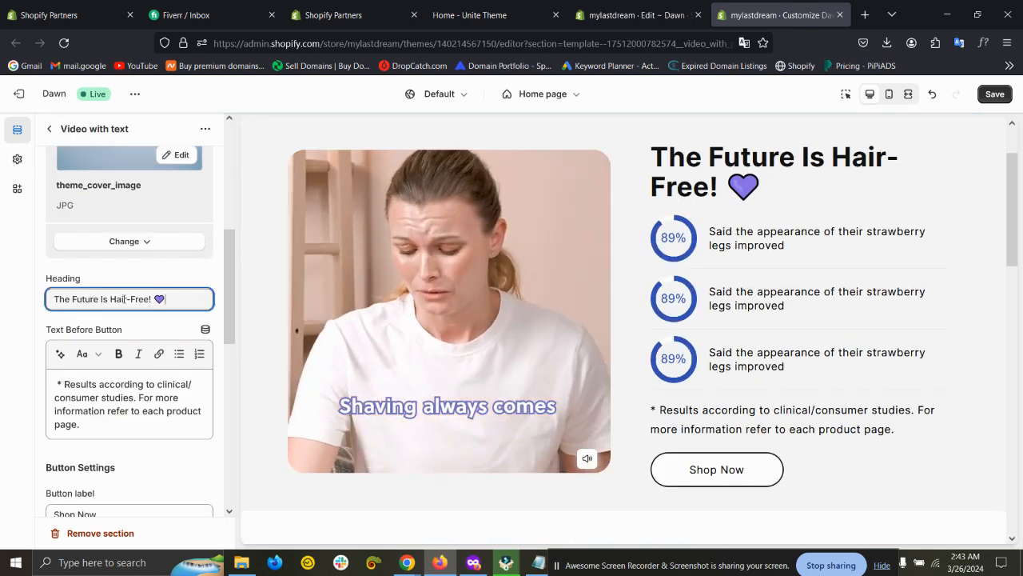
{"action": "left_click", "coordinate": [3, 306]}
{"action": "left_click_drag", "start_coordinate": [98, 425], "coordinate": [51, 376]}
{"action": "scroll", "coordinate": [104, 384], "scroll_direction": "down", "scroll_amount": 3}
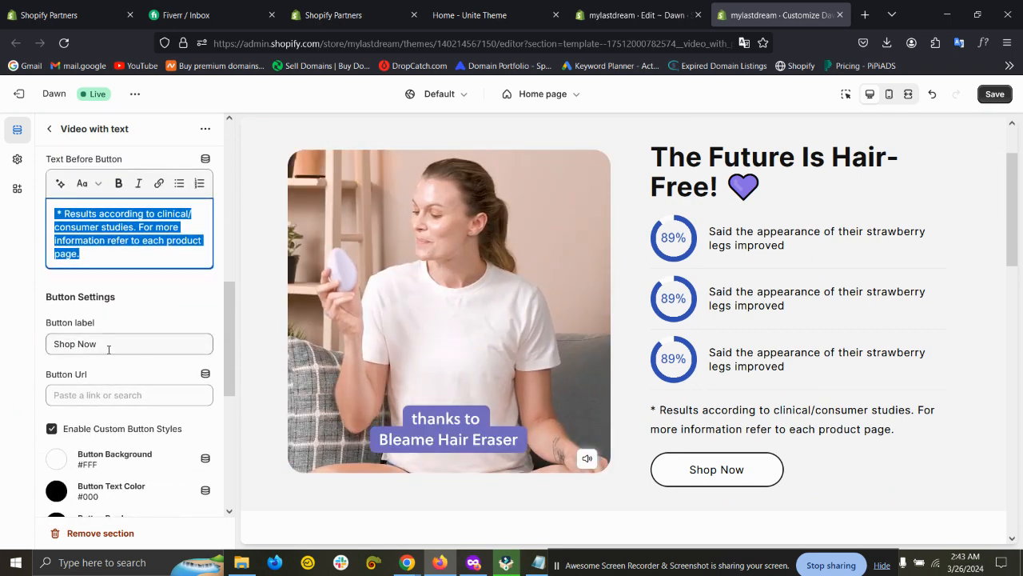
{"action": "triple_click", "coordinate": [107, 343]}
{"action": "left_click", "coordinate": [119, 403]}
- Disable the custom button styles for the Video with text section
{"action": "scroll", "coordinate": [104, 336], "scroll_direction": "down", "scroll_amount": 3}
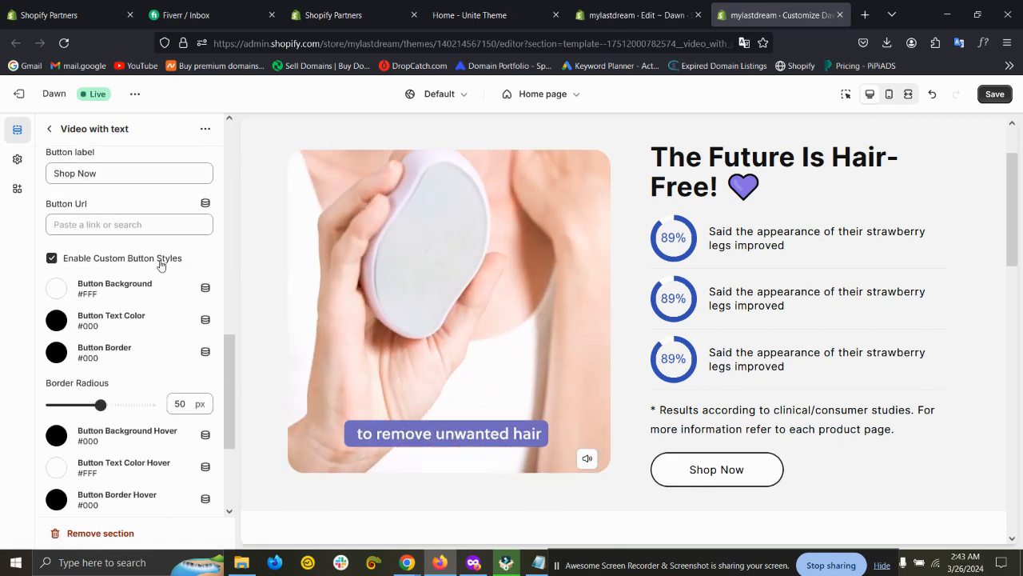
{"action": "left_click_drag", "start_coordinate": [163, 266], "coordinate": [152, 266]}
{"action": "left_click", "coordinate": [151, 263]}
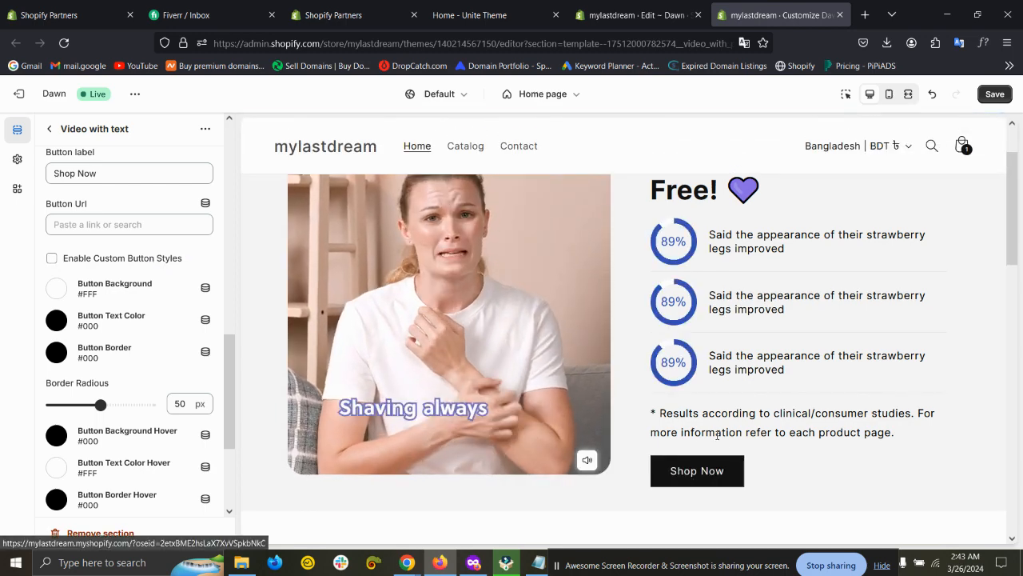
- Review the button hover and section padding settings, and inspect the section in the mobile preview
{"action": "scroll", "coordinate": [110, 361], "scroll_direction": "down", "scroll_amount": 3}
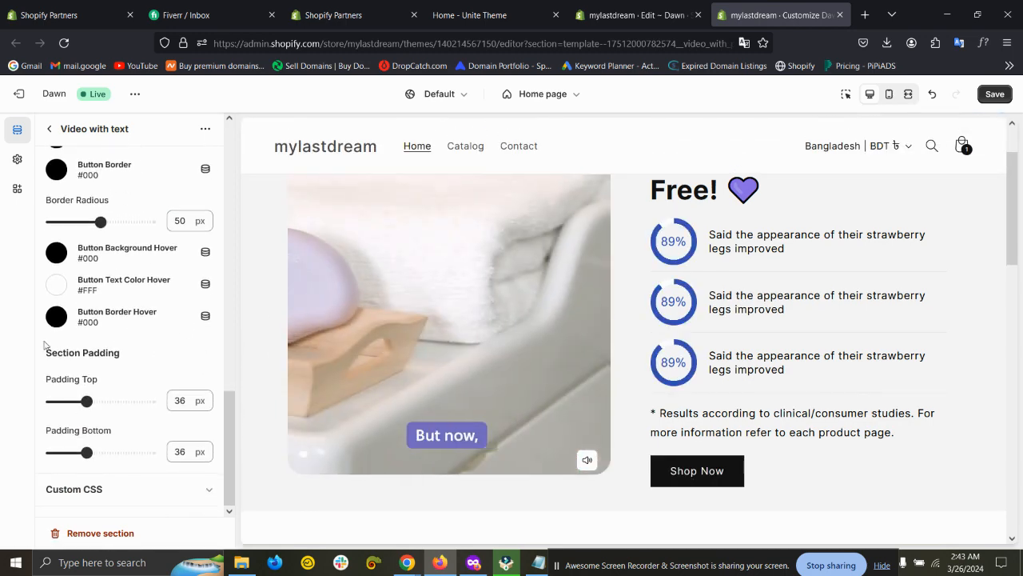
{"action": "scroll", "coordinate": [119, 328], "scroll_direction": "up", "scroll_amount": 8}
{"action": "scroll", "coordinate": [119, 328], "scroll_direction": "up", "scroll_amount": 5}
{"action": "scroll", "coordinate": [845, 231], "scroll_direction": "up", "scroll_amount": 2}
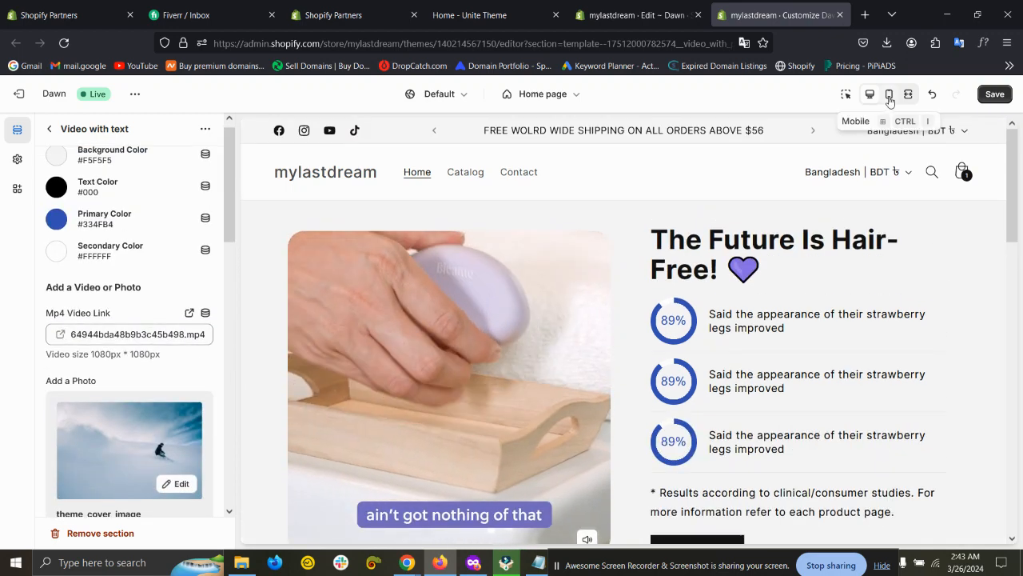
{"action": "left_click", "coordinate": [889, 96]}
{"action": "scroll", "coordinate": [663, 315], "scroll_direction": "down", "scroll_amount": 3}
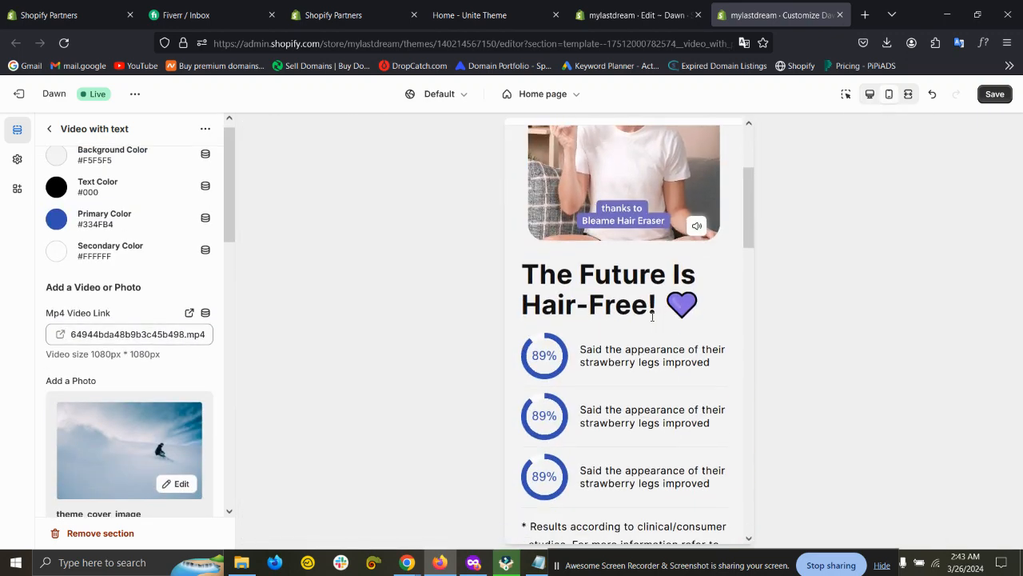
{"action": "scroll", "coordinate": [633, 424], "scroll_direction": "up", "scroll_amount": 3}
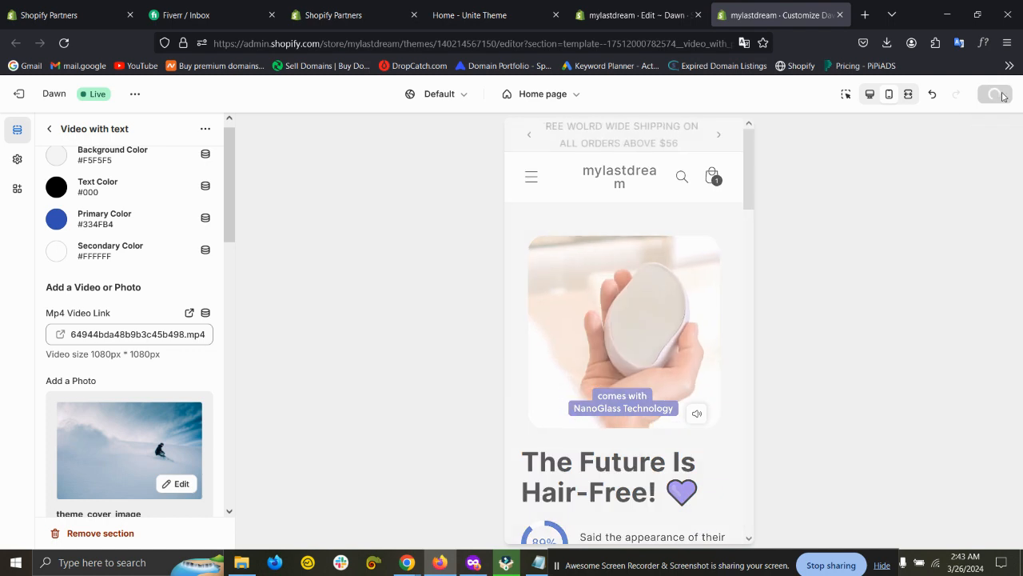
- Save the customized Dawn home page and open the live store in a new tab
{"action": "left_click", "coordinate": [996, 94]}
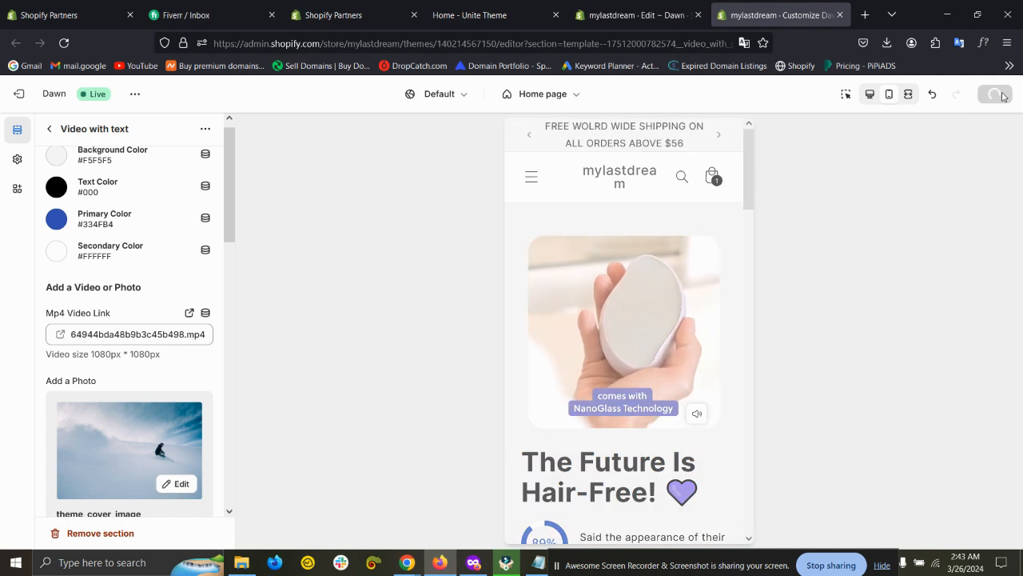
{"action": "left_click", "coordinate": [136, 94]}
{"action": "left_click", "coordinate": [75, 227]}
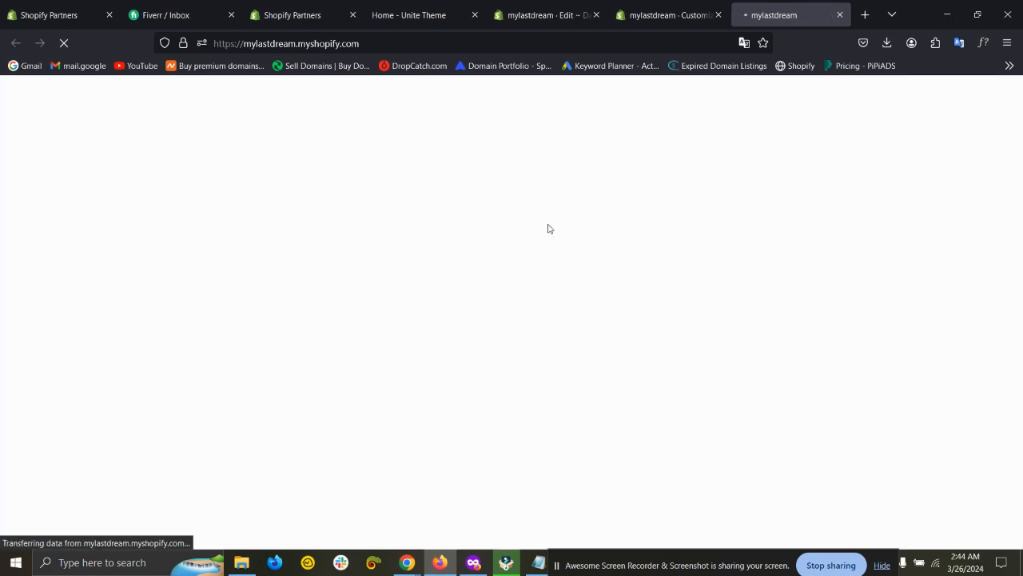
- Inspect the video section with its percentage circles and Shop Now button on the live home page
{"action": "scroll", "coordinate": [548, 228], "scroll_direction": "down", "scroll_amount": 3}
{"action": "scroll", "coordinate": [555, 354], "scroll_direction": "down", "scroll_amount": 2}
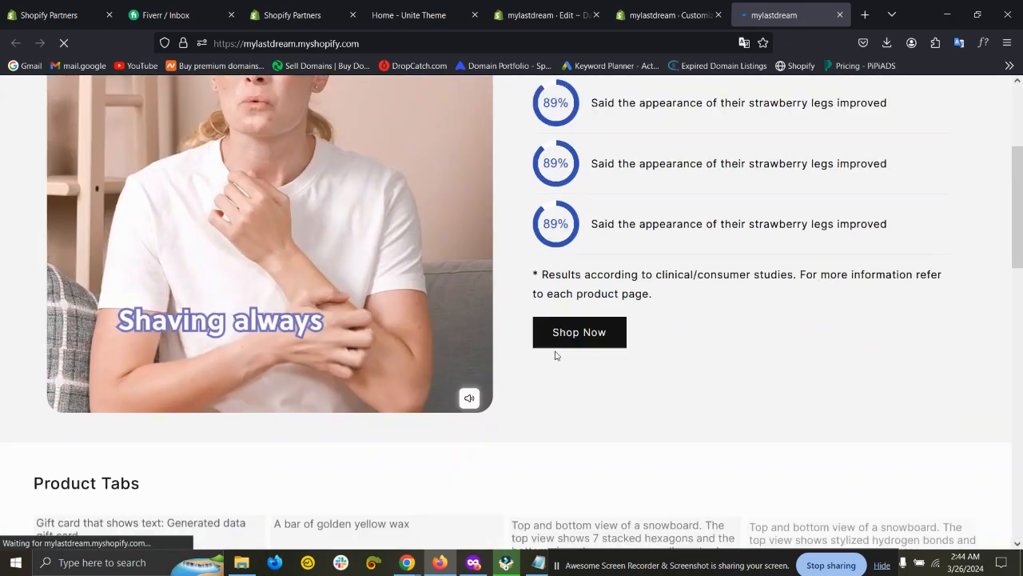
{"action": "scroll", "coordinate": [576, 341], "scroll_direction": "up", "scroll_amount": 4}
{"action": "scroll", "coordinate": [776, 252], "scroll_direction": "down", "scroll_amount": 4}
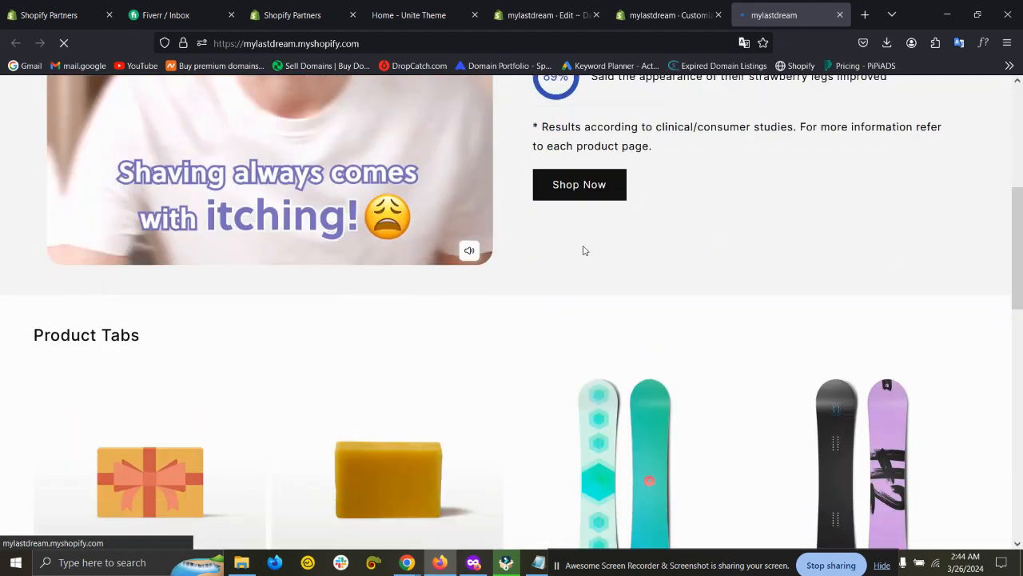
{"action": "scroll", "coordinate": [583, 248], "scroll_direction": "up", "scroll_amount": 4}
{"action": "scroll", "coordinate": [539, 222], "scroll_direction": "down", "scroll_amount": 5}
{"action": "scroll", "coordinate": [528, 231], "scroll_direction": "up", "scroll_amount": 5}
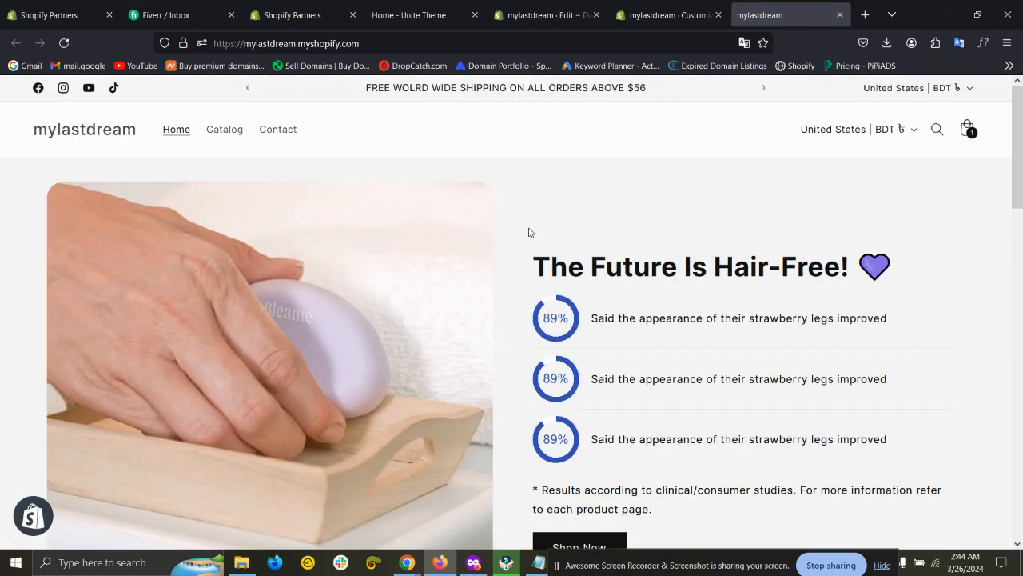
- Test unmuting and muting the section's video on the live home page, and review the section down to Product Tabs
{"action": "scroll", "coordinate": [479, 391], "scroll_direction": "down", "scroll_amount": 2}
{"action": "left_click", "coordinate": [471, 428]}
{"action": "left_click", "coordinate": [473, 431]}
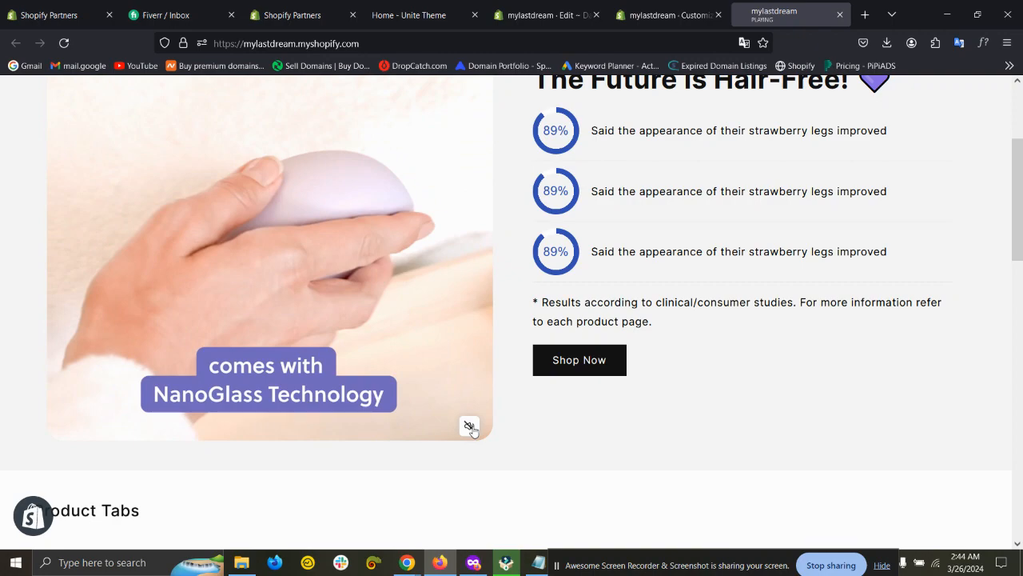
{"action": "left_click", "coordinate": [473, 431]}
{"action": "scroll", "coordinate": [549, 352], "scroll_direction": "up", "scroll_amount": 3}
{"action": "scroll", "coordinate": [548, 335], "scroll_direction": "down", "scroll_amount": 2}
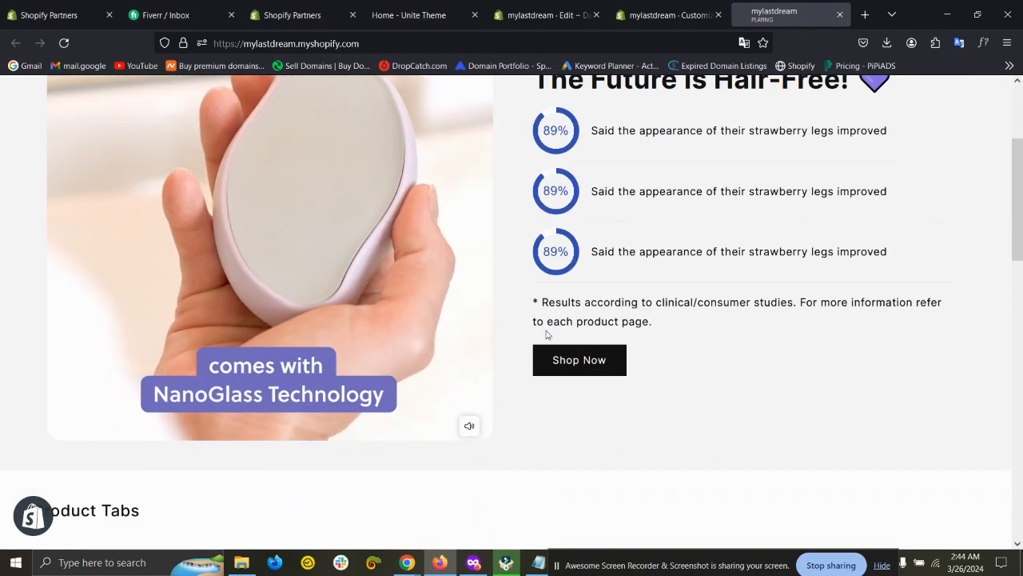
{"action": "scroll", "coordinate": [548, 334], "scroll_direction": "down", "scroll_amount": 2}
{"action": "scroll", "coordinate": [551, 327], "scroll_direction": "up", "scroll_amount": 4}
{"action": "scroll", "coordinate": [550, 312], "scroll_direction": "down", "scroll_amount": 3}
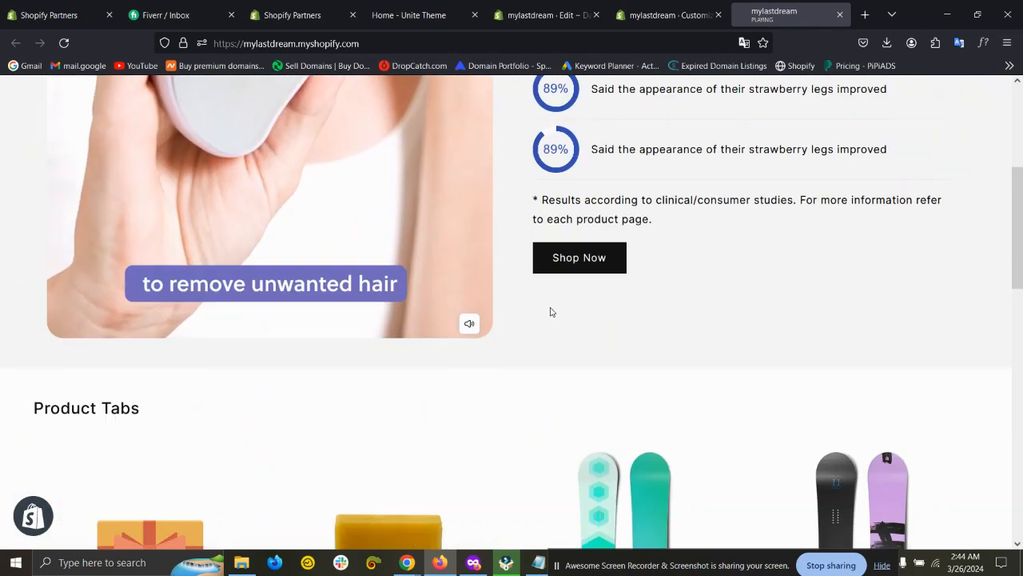
{"action": "scroll", "coordinate": [550, 312], "scroll_direction": "down", "scroll_amount": 2}
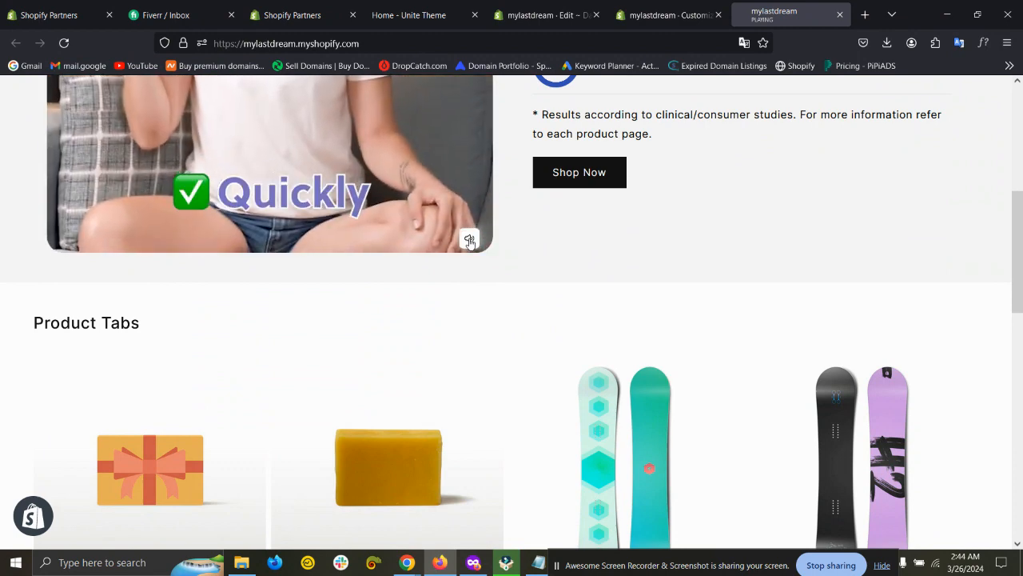
{"action": "scroll", "coordinate": [621, 218], "scroll_direction": "up", "scroll_amount": 5}
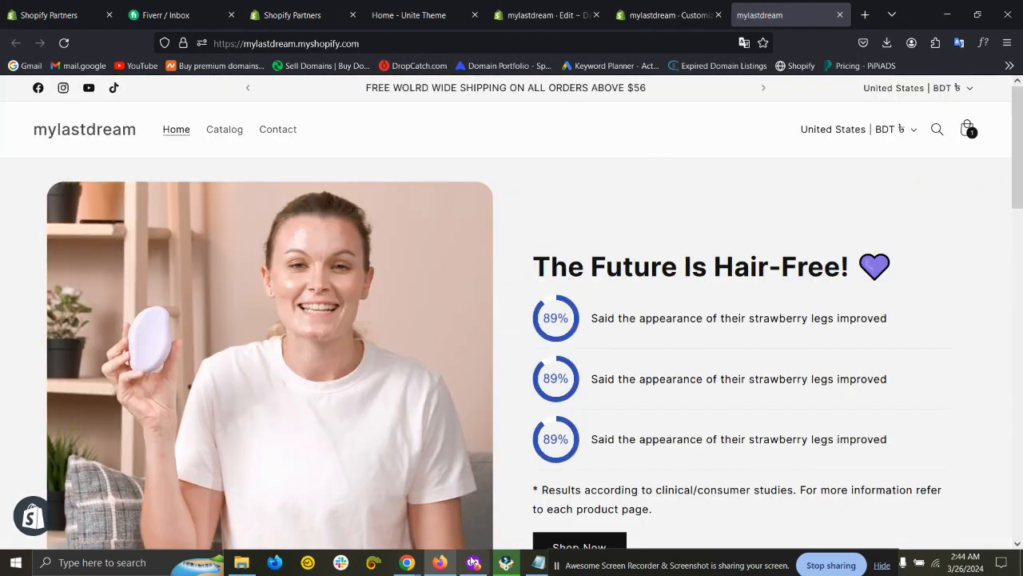
- Switch to the Devluxx.com shop on Buy Me a Coffee, browse its products and open the Shopify 'Agree To Terms And Conditions' Checkbox product
{"action": "left_click", "coordinate": [473, 562]}
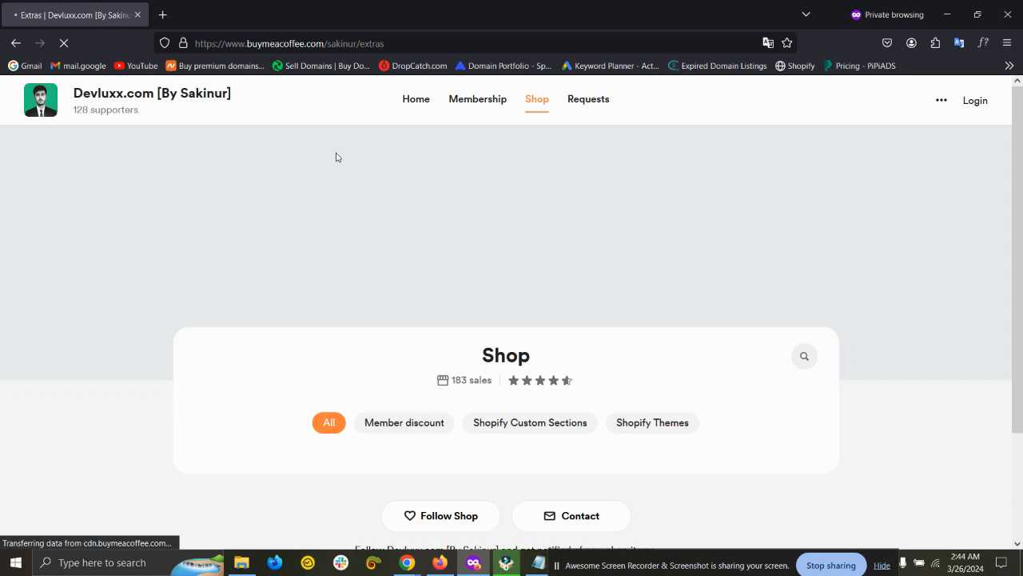
{"action": "scroll", "coordinate": [355, 238], "scroll_direction": "down", "scroll_amount": 2}
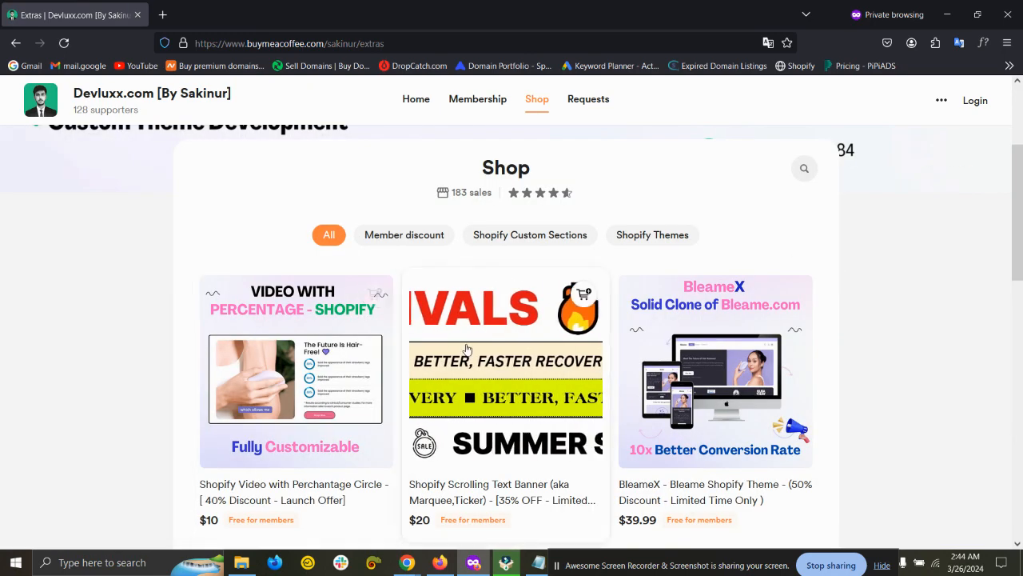
{"action": "scroll", "coordinate": [514, 327], "scroll_direction": "down", "scroll_amount": 2}
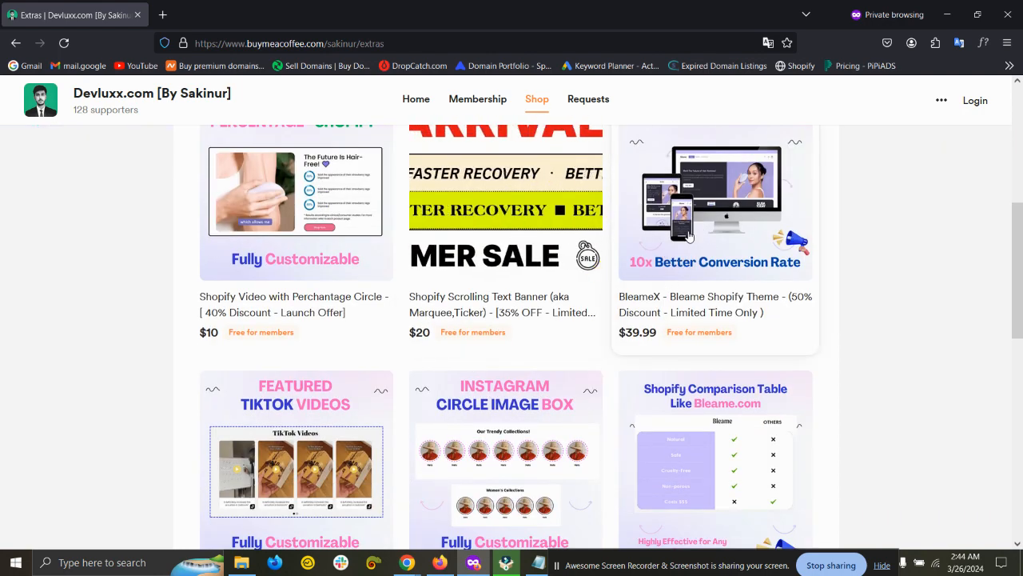
{"action": "scroll", "coordinate": [260, 356], "scroll_direction": "down", "scroll_amount": 2}
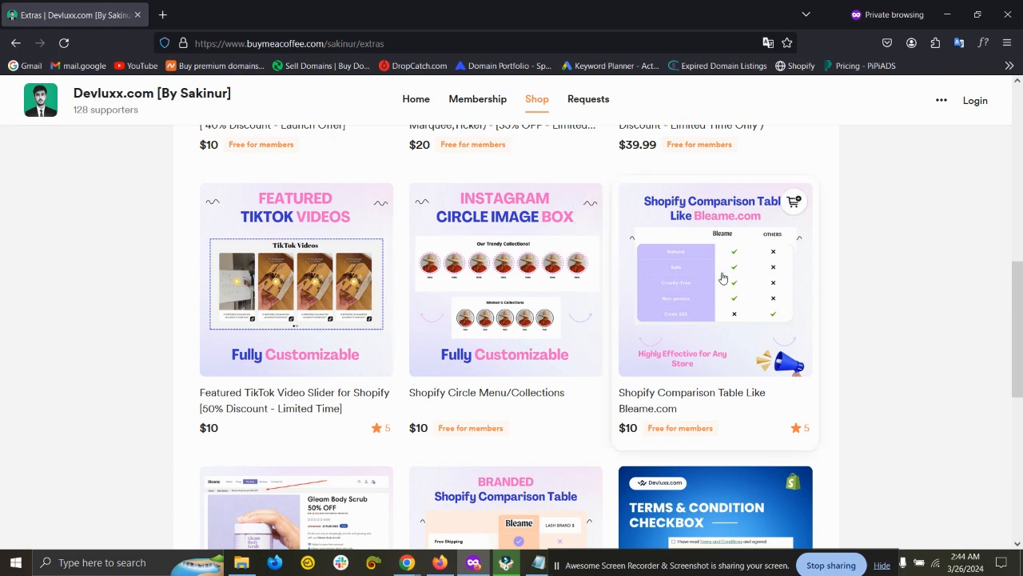
{"action": "scroll", "coordinate": [711, 223], "scroll_direction": "down", "scroll_amount": 2}
{"action": "scroll", "coordinate": [550, 354], "scroll_direction": "down", "scroll_amount": 2}
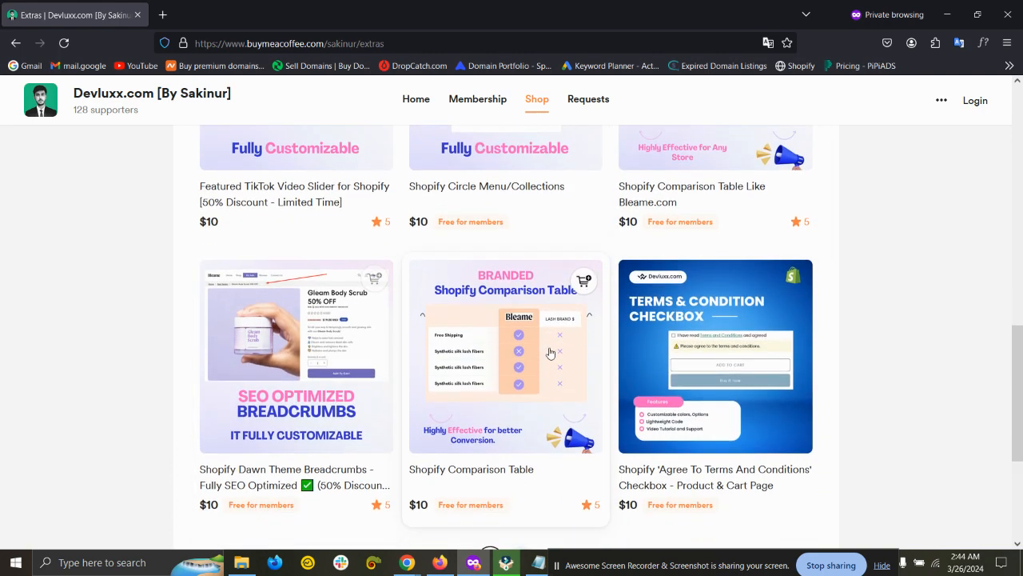
{"action": "scroll", "coordinate": [712, 263], "scroll_direction": "up", "scroll_amount": 2}
{"action": "left_click", "coordinate": [734, 375]}
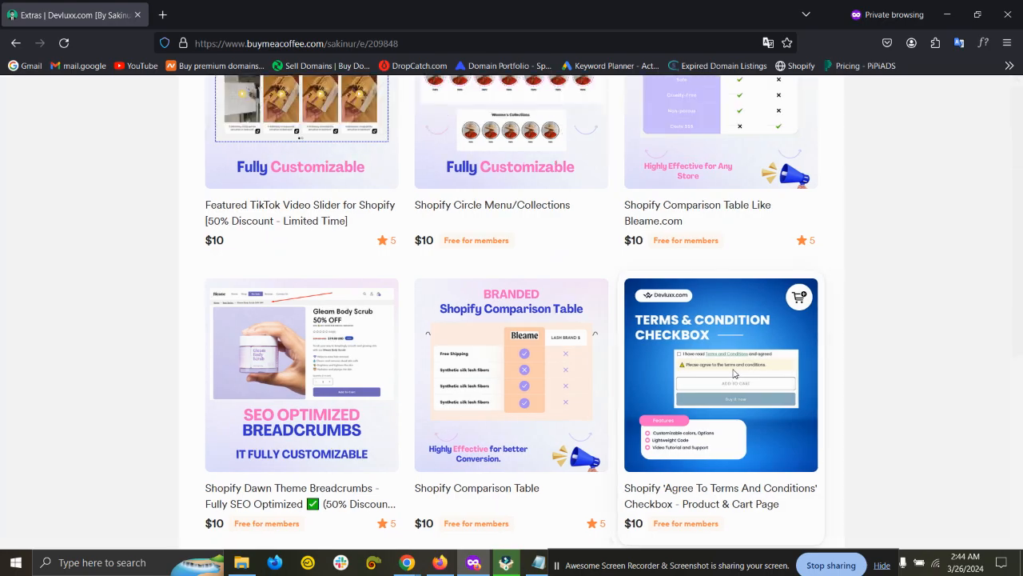